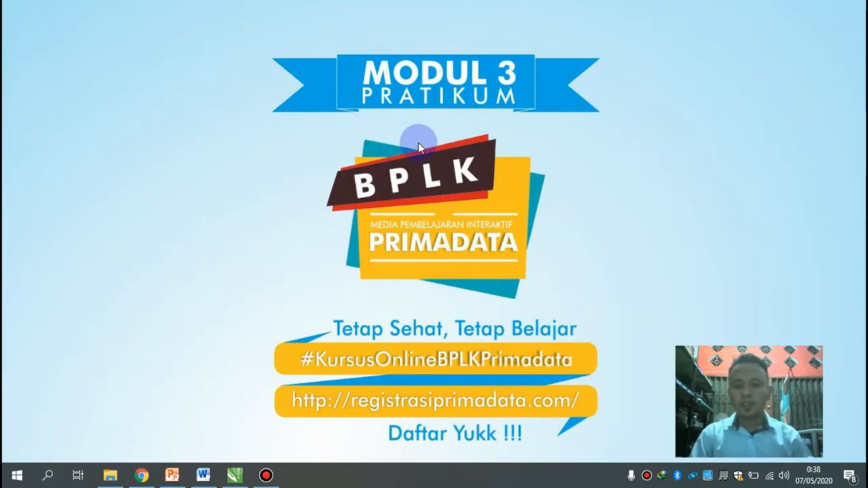
# Switch to CorelDRAW and change the module number in the page's heading text to MODUL 3
pyautogui.click(237, 475)
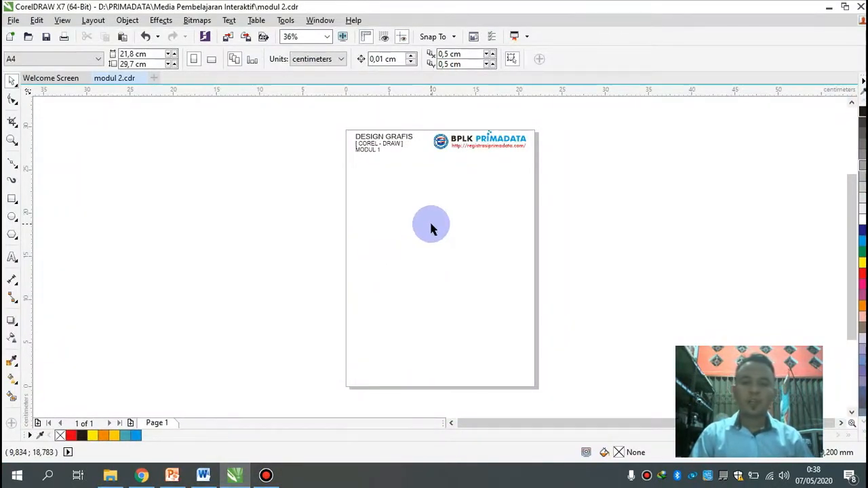
pyautogui.click(374, 148)
pyautogui.scroll(4, 374, 148)
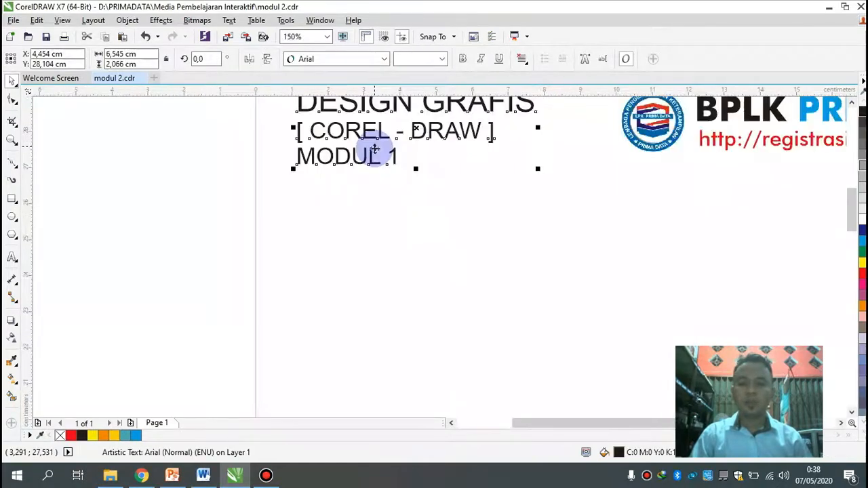
pyautogui.doubleClick(387, 156)
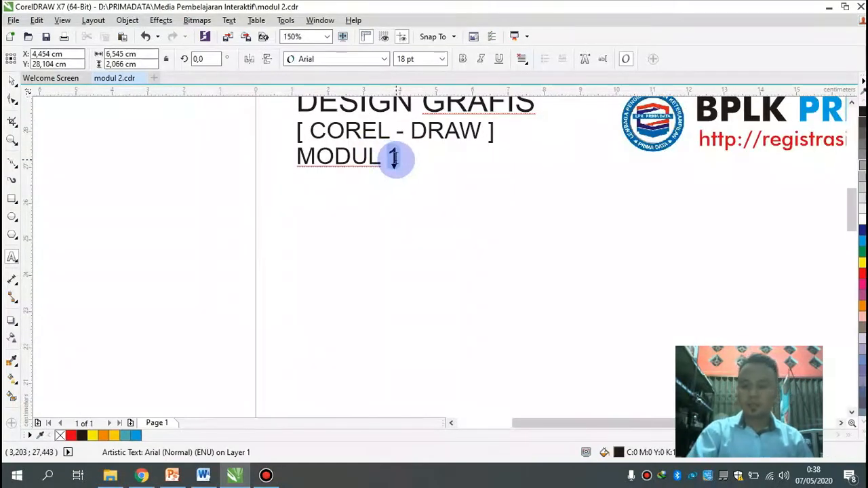
pyautogui.write('3')
pyautogui.click(11, 81)
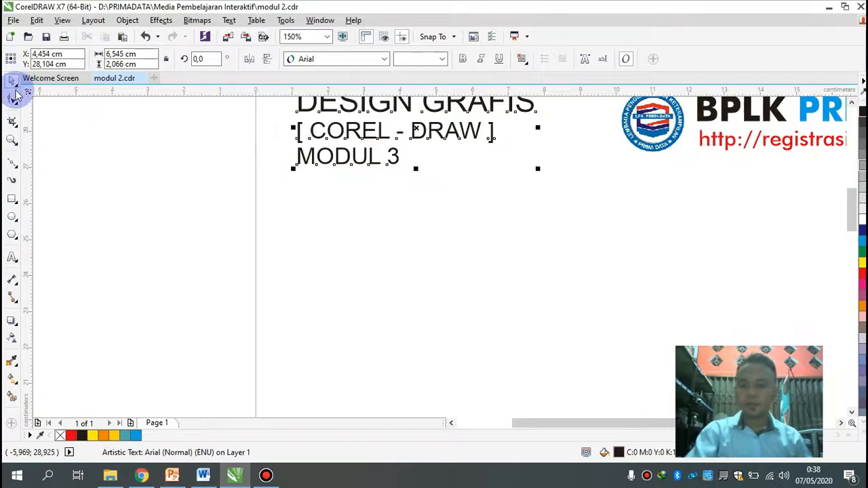
pyautogui.hotkey('shift', 'F4')
pyautogui.click(410, 191)
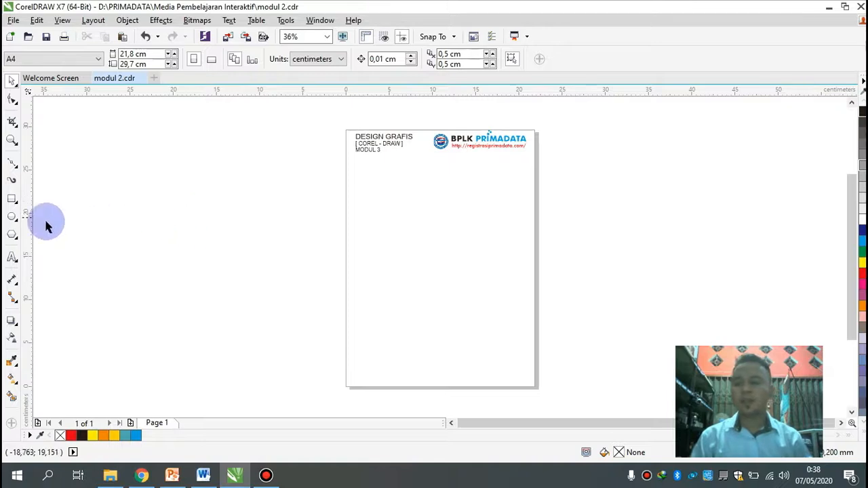
# Draw a five-sided polygon about 6.9 by 6.6 cm on the empty area beside the page's left edge
pyautogui.click(19, 244)
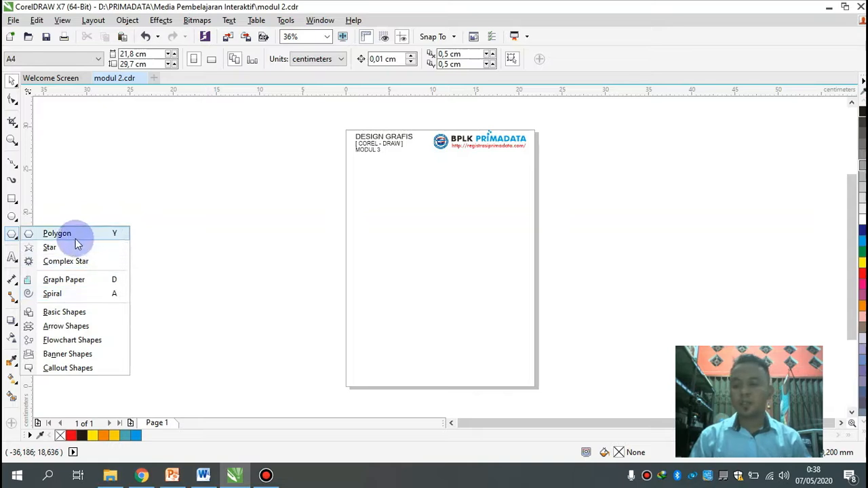
pyautogui.click(196, 290)
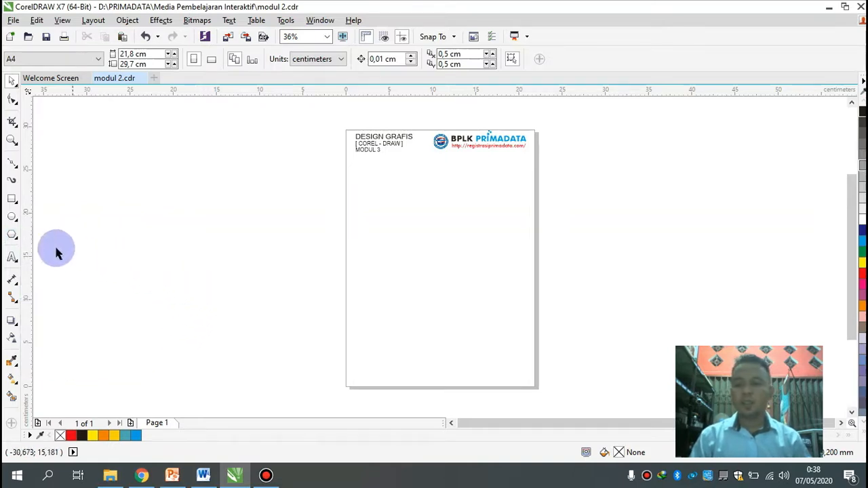
pyautogui.click(15, 236)
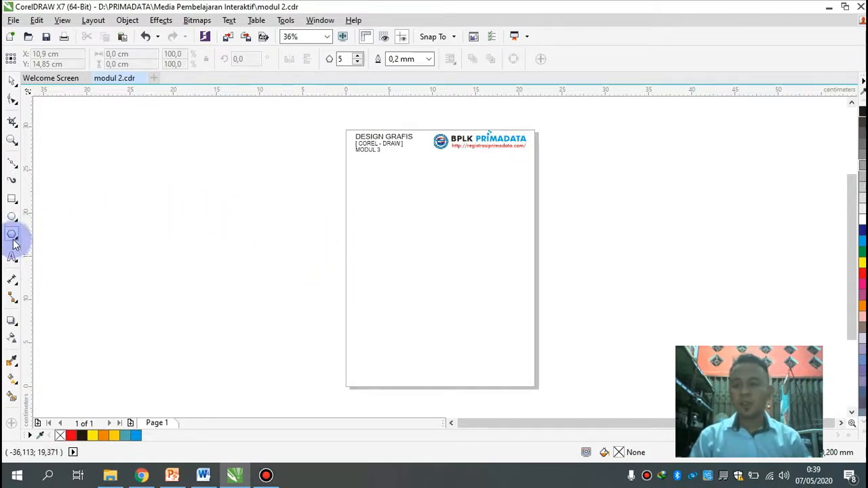
pyautogui.click(222, 231)
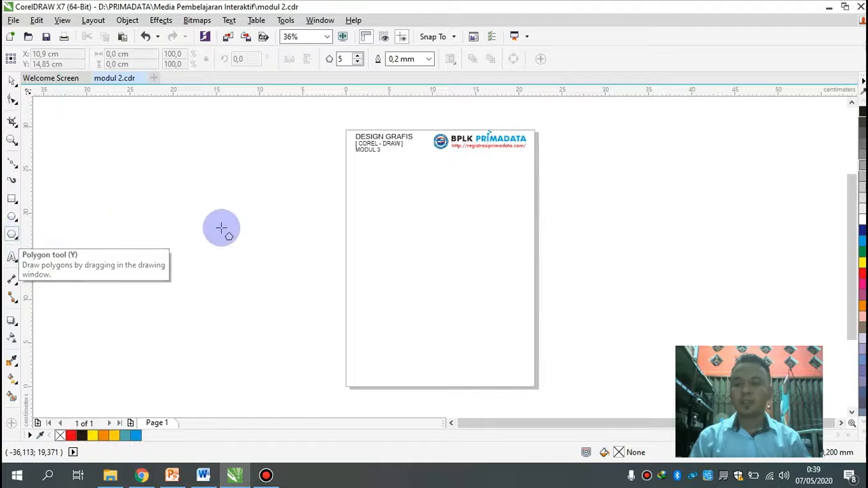
pyautogui.moveTo(207, 201); pyautogui.dragTo(262, 264)
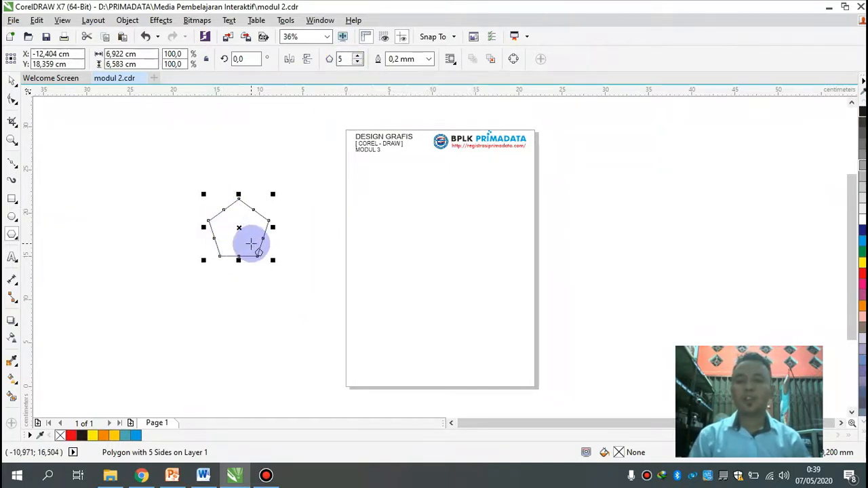
# Raise the polygon's number of sides to 15 and move it slightly up and to the right
pyautogui.click(359, 56)
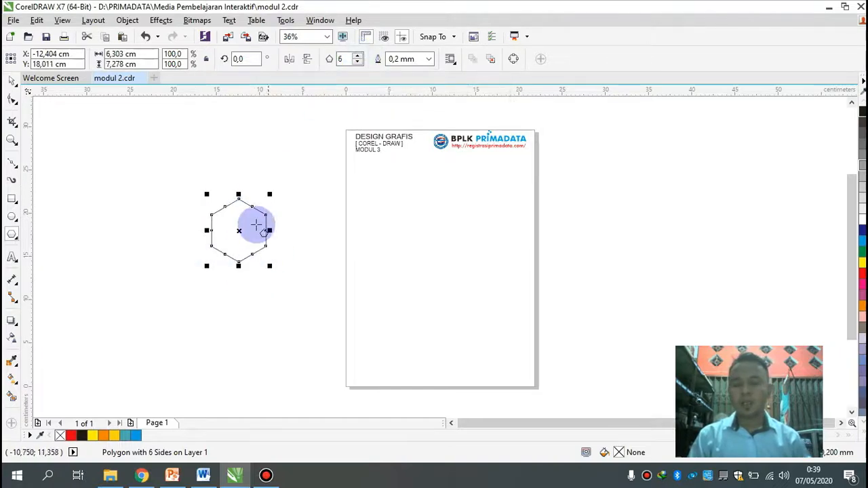
pyautogui.click(358, 57)
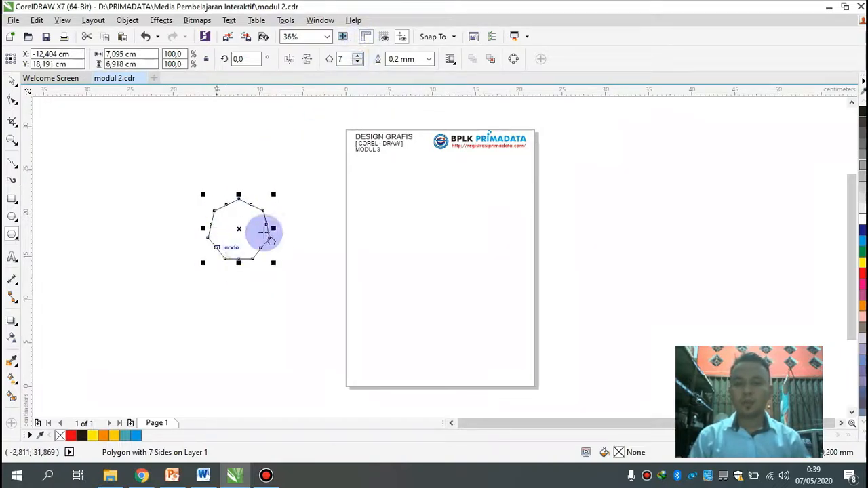
pyautogui.click(357, 56)
pyautogui.click(357, 56)
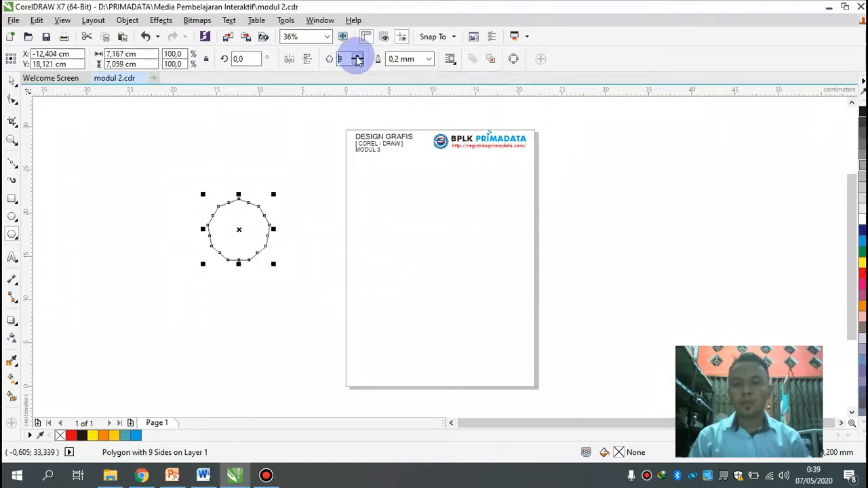
pyautogui.click(357, 56)
pyautogui.click(358, 56)
pyautogui.click(358, 56)
pyautogui.click(358, 56)
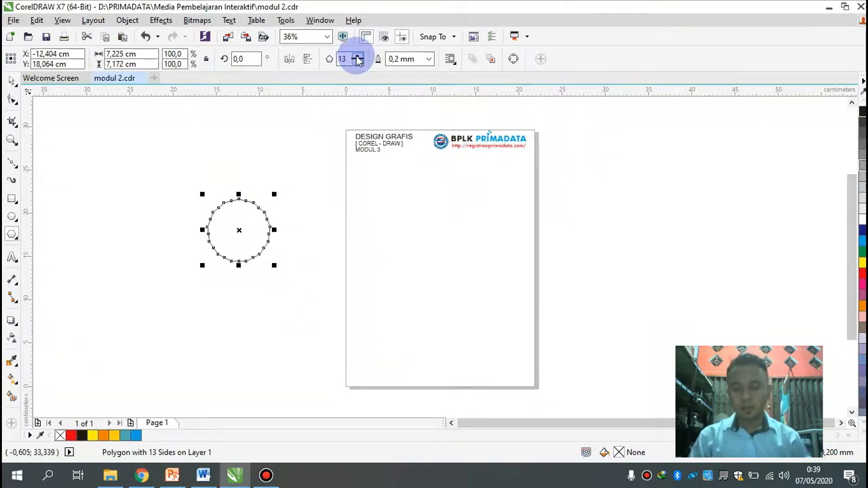
pyautogui.click(358, 56)
pyautogui.click(358, 57)
pyautogui.click(12, 81)
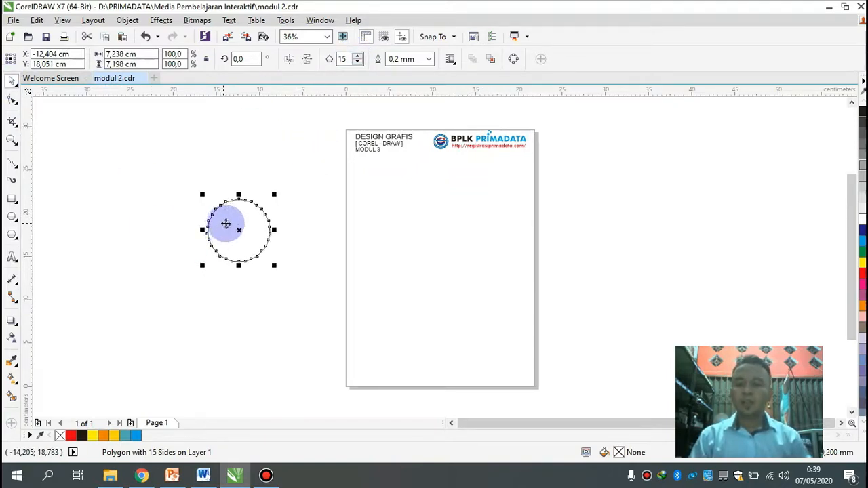
pyautogui.moveTo(241, 231)
pyautogui.mouseDown()
pyautogui.moveTo(249, 182)
pyautogui.moveTo(256, 223)
pyautogui.mouseUp()
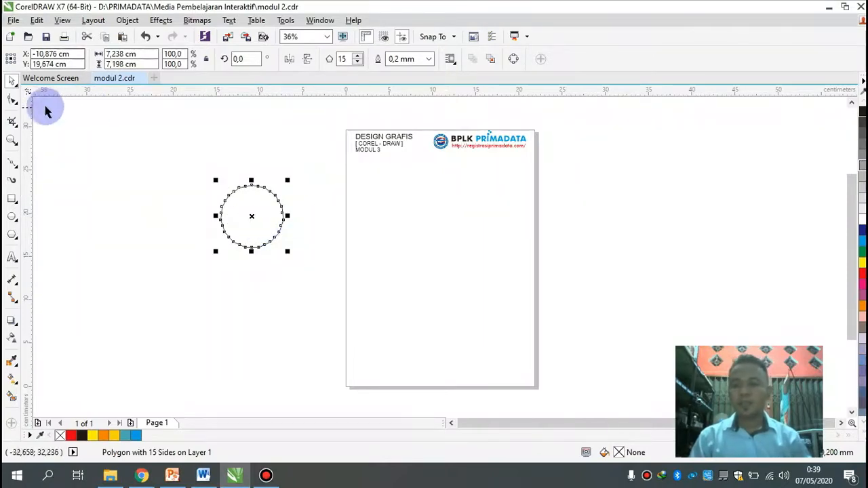
# Pull a mid-side node of the 15-sided polygon toward its centre to form a starburst, and fill it black
pyautogui.click(18, 102)
pyautogui.click(15, 104)
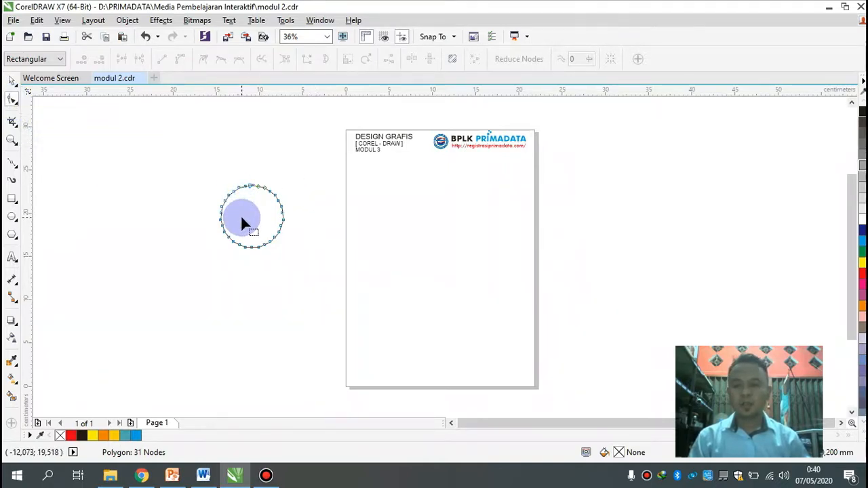
pyautogui.scroll(2, 240, 214)
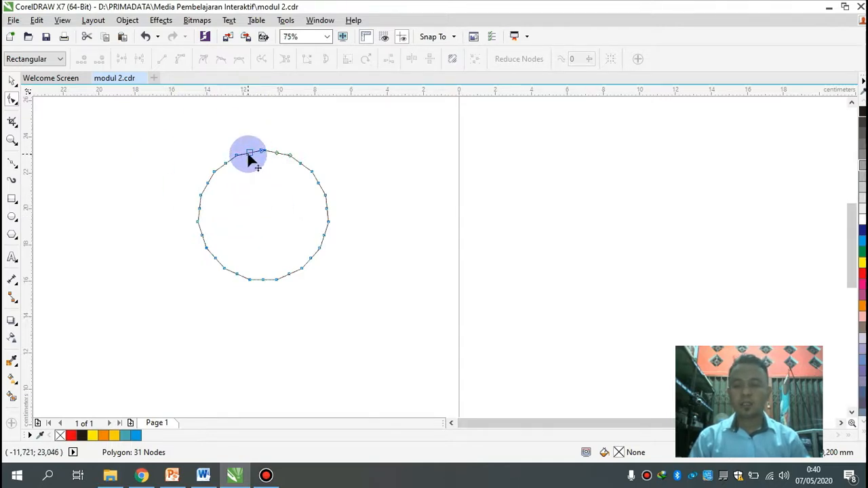
pyautogui.moveTo(249, 154); pyautogui.dragTo(258, 202)
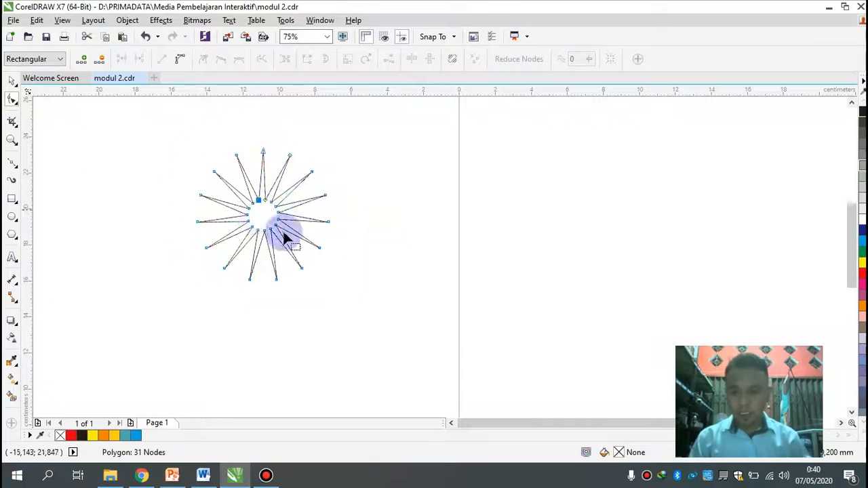
pyautogui.click(12, 81)
pyautogui.click(861, 111)
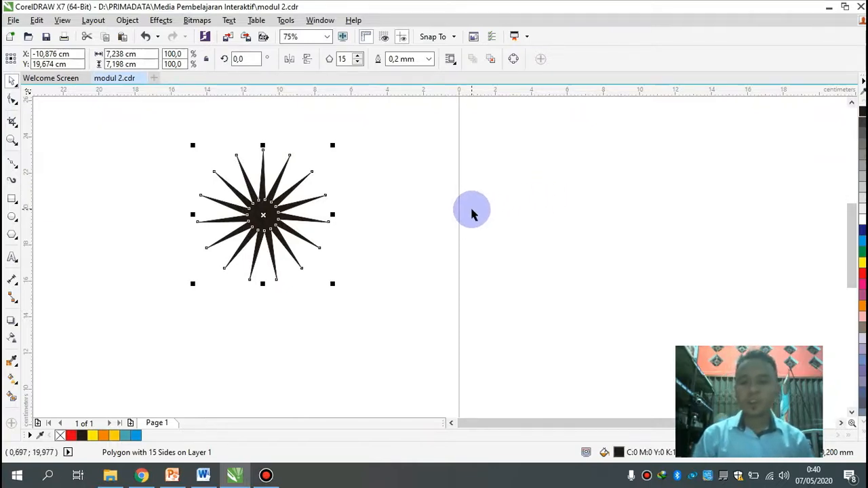
# Draw a second polygon about 5.7 by 5.4 cm across the page's left edge and set it to 20 sides
pyautogui.click(12, 234)
pyautogui.moveTo(397, 179); pyautogui.dragTo(508, 284)
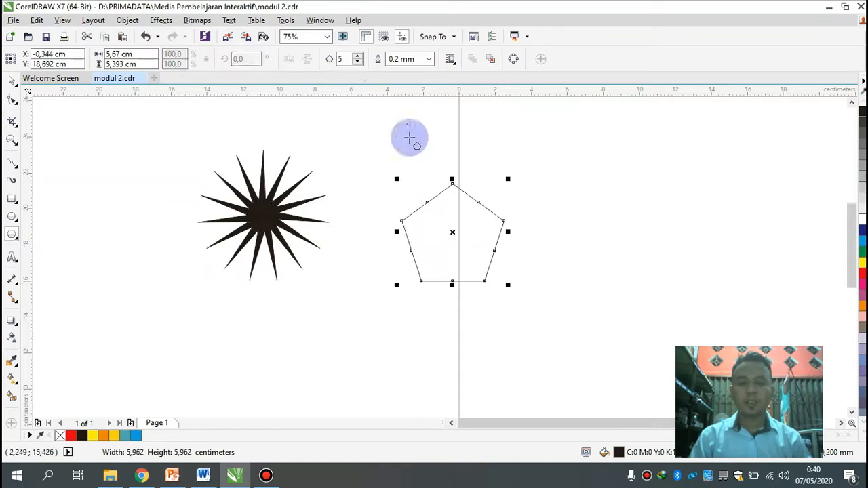
pyautogui.moveTo(348, 58); pyautogui.dragTo(302, 53)
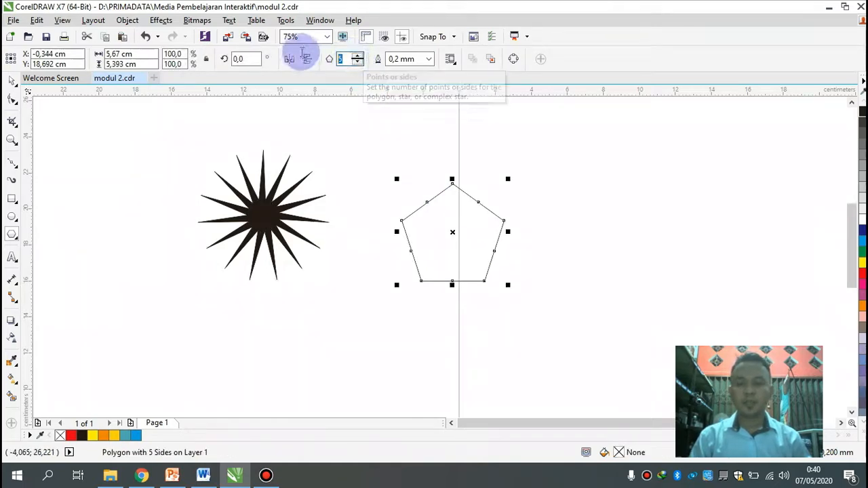
pyautogui.write('20')
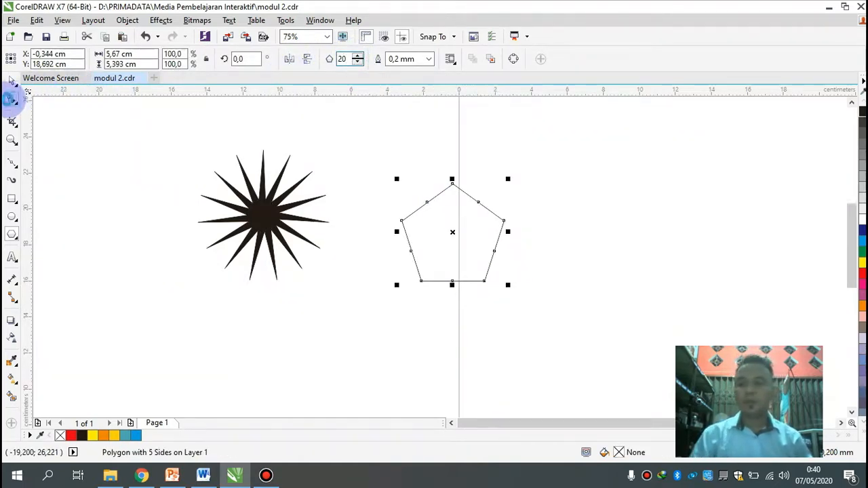
# Pull the 20-sided polygon's nodes across its centre to form a large overlapping starburst pattern, and fill it black
pyautogui.click(11, 99)
pyautogui.click(460, 191)
pyautogui.moveTo(450, 183); pyautogui.dragTo(451, 222)
pyautogui.moveTo(452, 222); pyautogui.dragTo(434, 342)
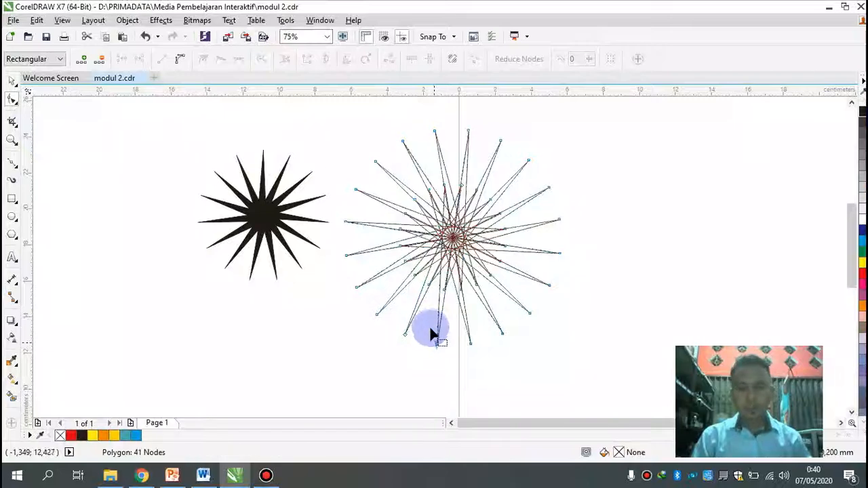
pyautogui.click(862, 115)
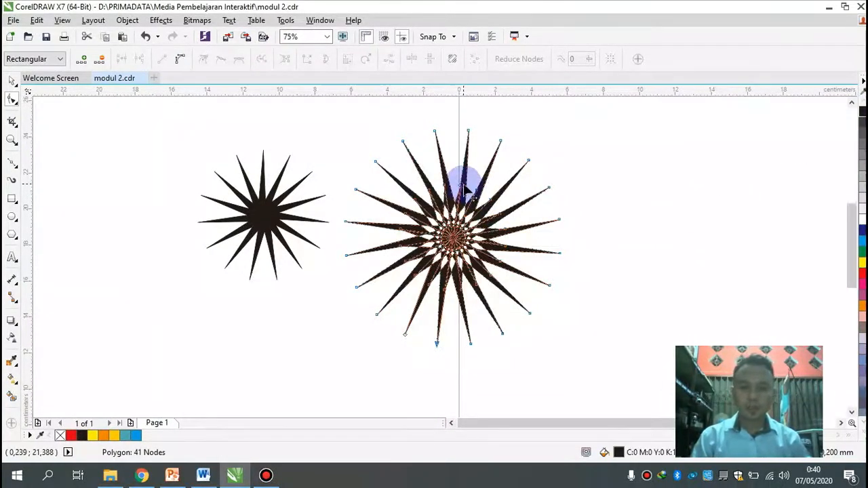
pyautogui.moveTo(461, 185); pyautogui.dragTo(457, 181)
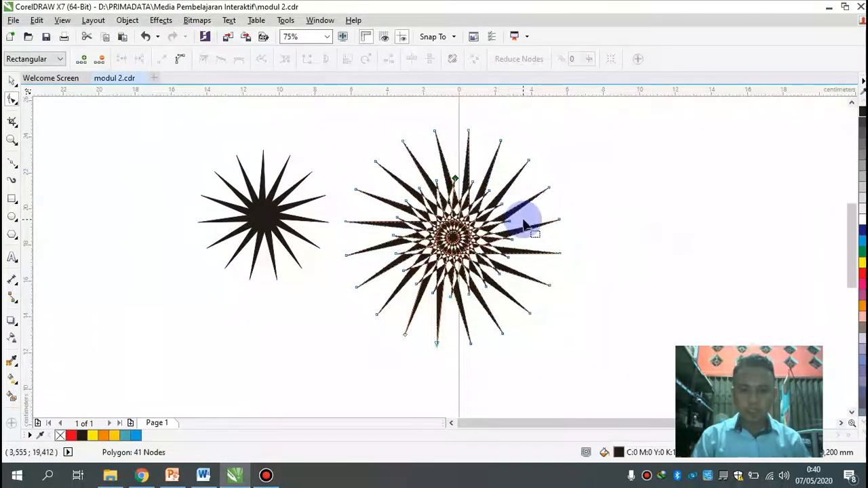
pyautogui.click(11, 84)
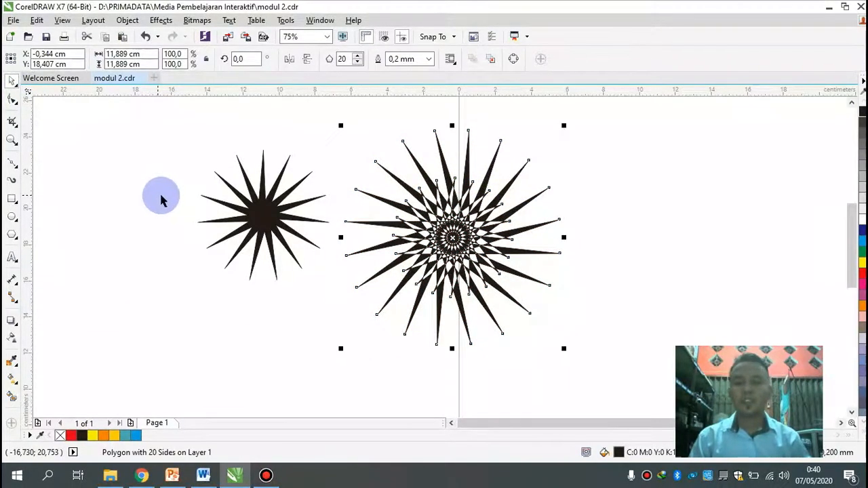
# Move both black starbursts further left so they sit side by side, mostly clear of the page
pyautogui.moveTo(449, 237); pyautogui.dragTo(419, 224)
pyautogui.click(231, 222)
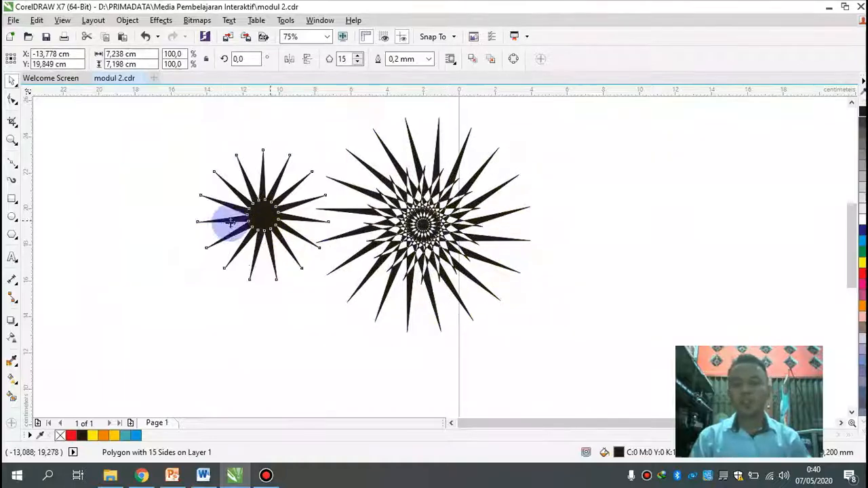
pyautogui.moveTo(230, 222); pyautogui.dragTo(173, 217)
pyautogui.moveTo(407, 221); pyautogui.dragTo(347, 223)
pyautogui.moveTo(205, 236); pyautogui.dragTo(183, 213)
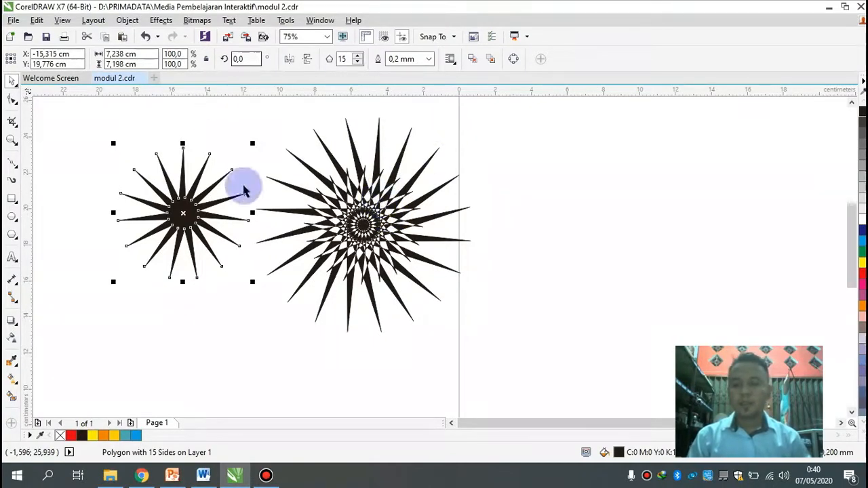
# Draw a five-pointed star about 6.6 by 6.3 cm on the upper part of the page with the Star tool
pyautogui.click(17, 240)
pyautogui.click(72, 248)
pyautogui.scroll(-2, 379, 218)
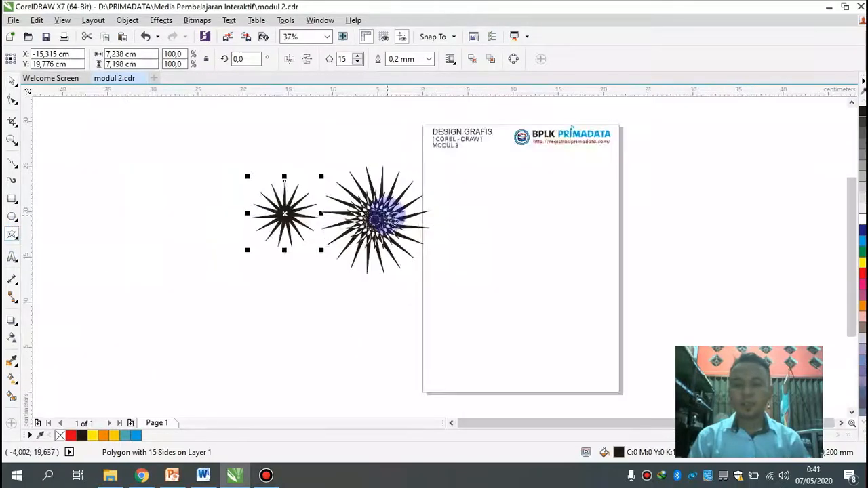
pyautogui.scroll(2, 400, 211)
pyautogui.scroll(-2, 420, 212)
pyautogui.click(473, 219)
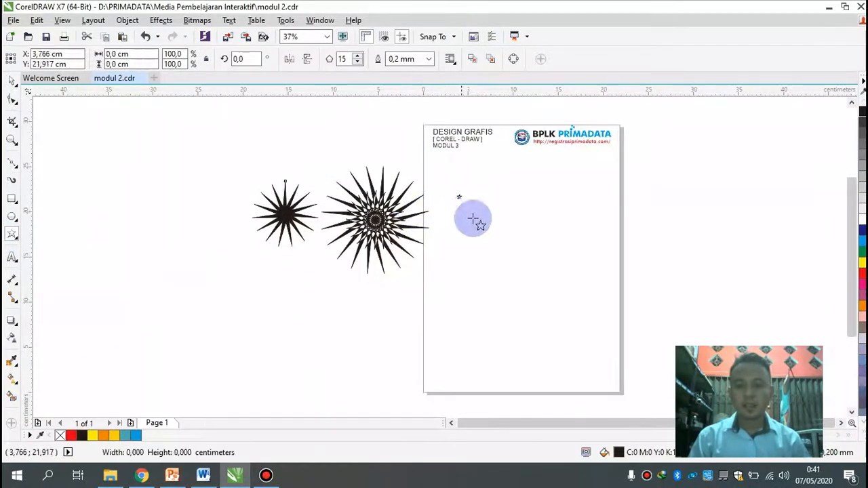
pyautogui.moveTo(473, 218); pyautogui.dragTo(521, 255)
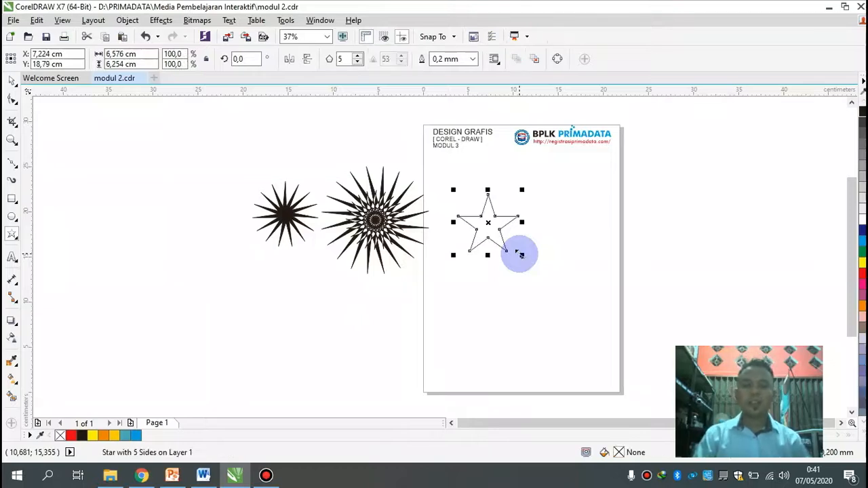
# Raise the star's number of points to 9
pyautogui.click(358, 57)
pyautogui.click(358, 57)
pyautogui.click(358, 57)
pyautogui.click(358, 57)
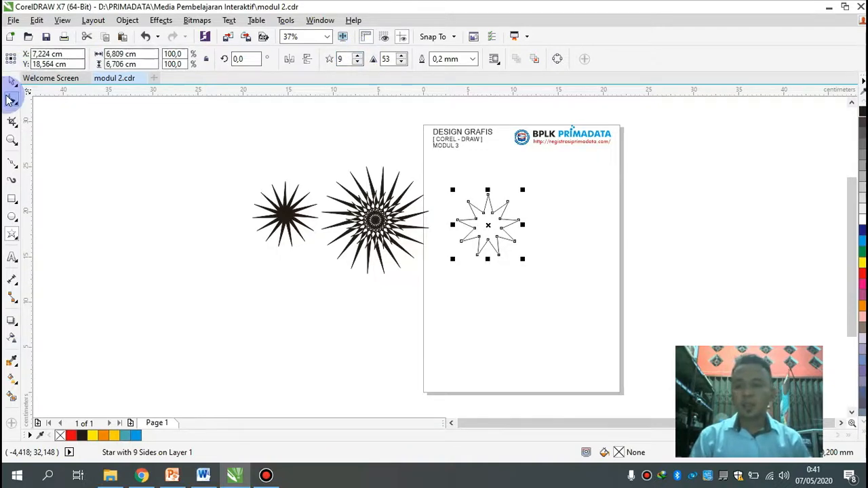
# Pull an inner node of the nine-pointed star slightly toward its centre to make the points longer and narrower
pyautogui.click(11, 100)
pyautogui.scroll(3, 500, 215)
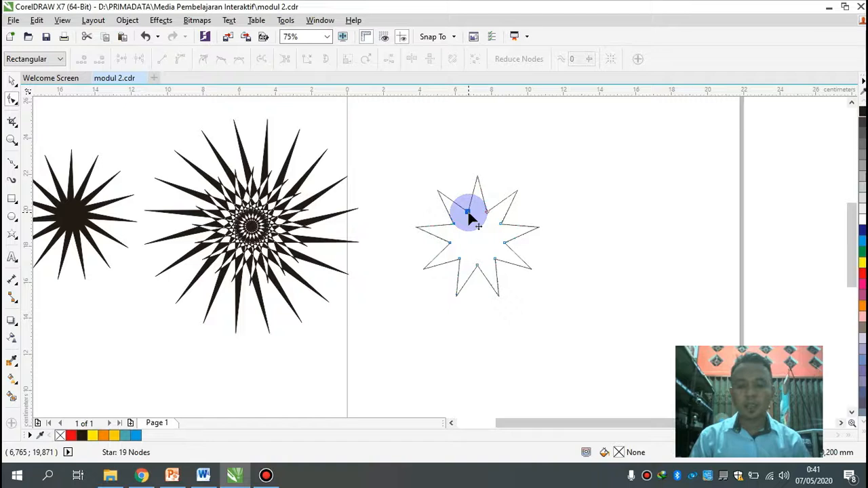
pyautogui.moveTo(468, 213)
pyautogui.mouseDown()
pyautogui.moveTo(483, 242)
pyautogui.moveTo(467, 212)
pyautogui.moveTo(471, 222)
pyautogui.mouseUp()
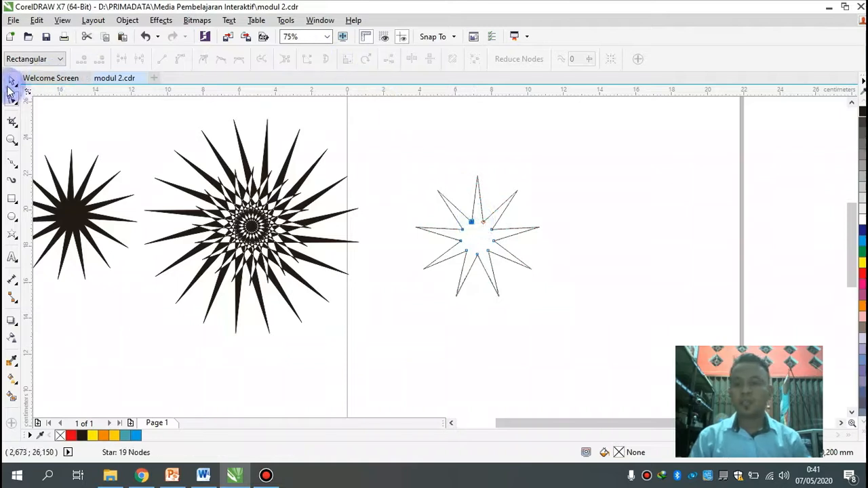
# Raise the outlined star's number of points to 24
pyautogui.click(11, 83)
pyautogui.click(360, 56)
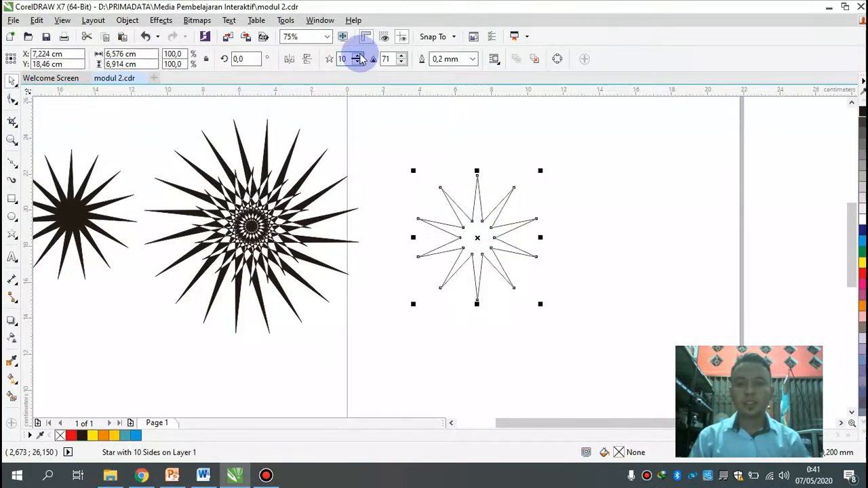
pyautogui.click(360, 57)
pyautogui.click(359, 57)
pyautogui.click(359, 56)
pyautogui.click(359, 56)
pyautogui.click(359, 56)
pyautogui.click(359, 57)
pyautogui.click(359, 56)
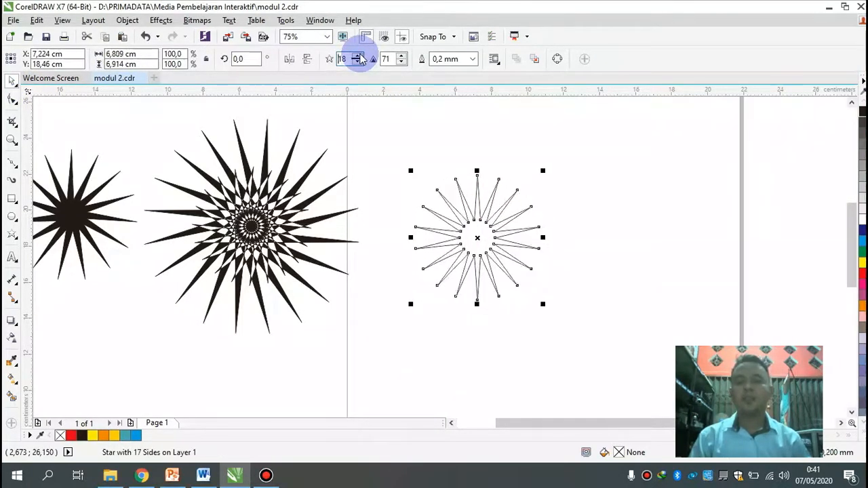
pyautogui.click(360, 56)
pyautogui.click(359, 56)
pyautogui.click(359, 57)
pyautogui.click(359, 56)
pyautogui.click(360, 56)
pyautogui.click(360, 57)
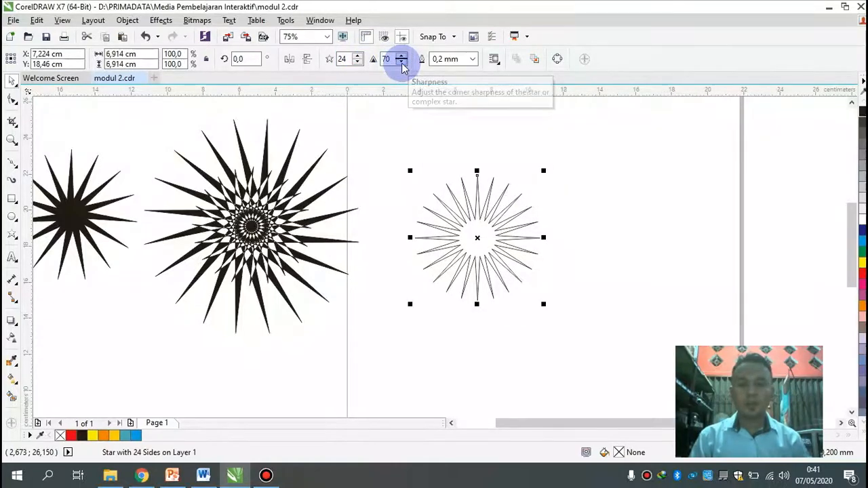
# Adjust the 24-pointed star's sharpness and settle on 75
pyautogui.click(401, 63)
pyautogui.click(401, 63)
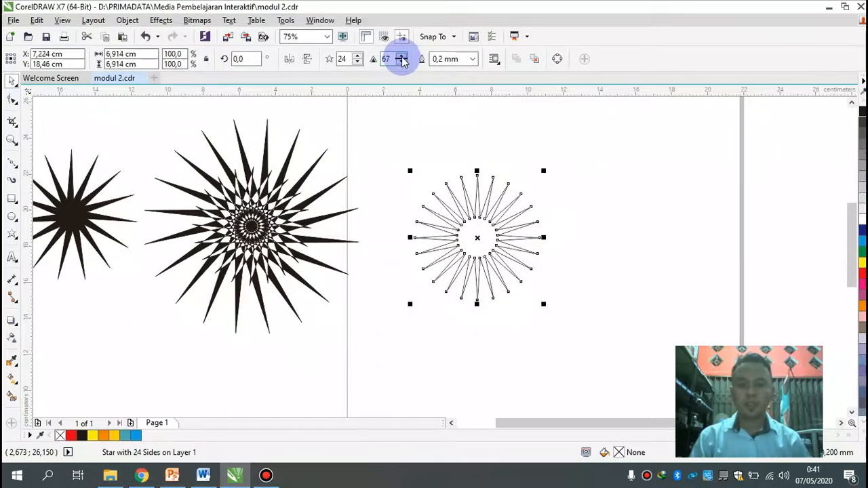
pyautogui.click(401, 57)
pyautogui.click(401, 56)
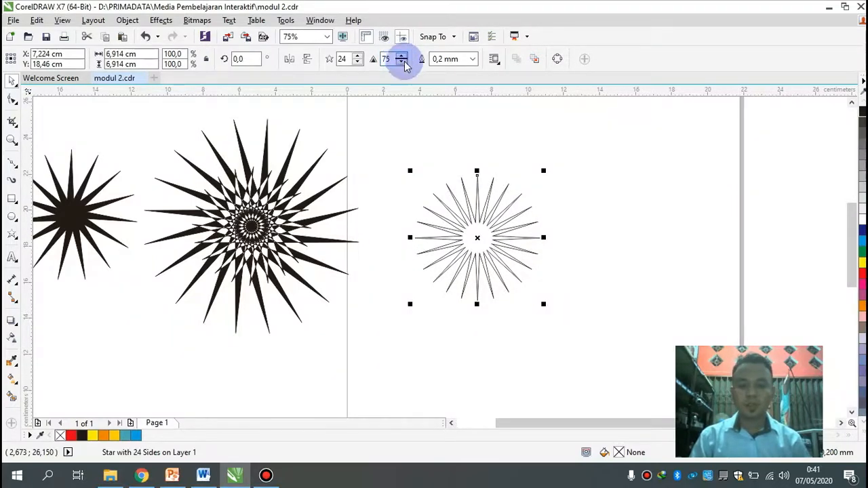
# Set the 24-pointed star's outline width to 0.75 mm and inspect the thicker lines up close
pyautogui.click(473, 59)
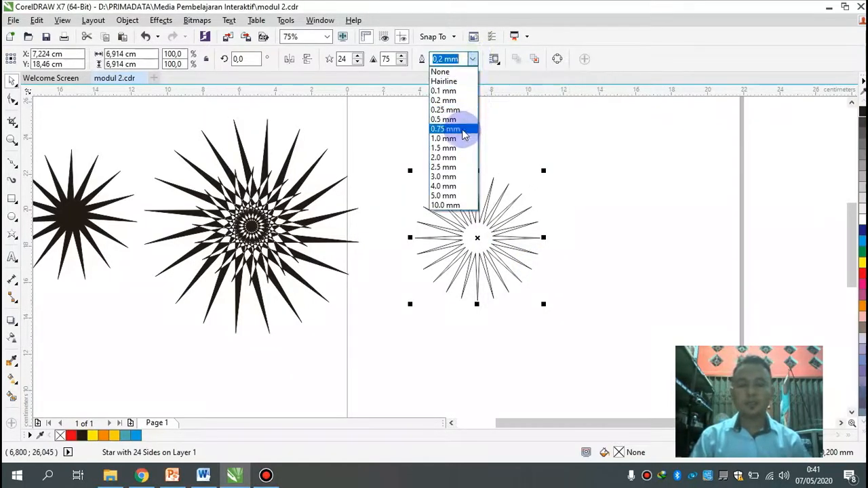
pyautogui.click(463, 129)
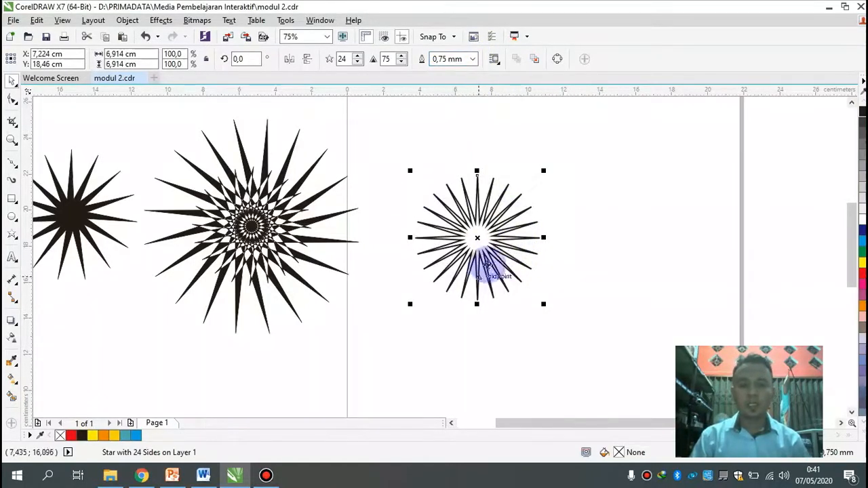
pyautogui.scroll(3, 488, 238)
pyautogui.scroll(-2, 478, 228)
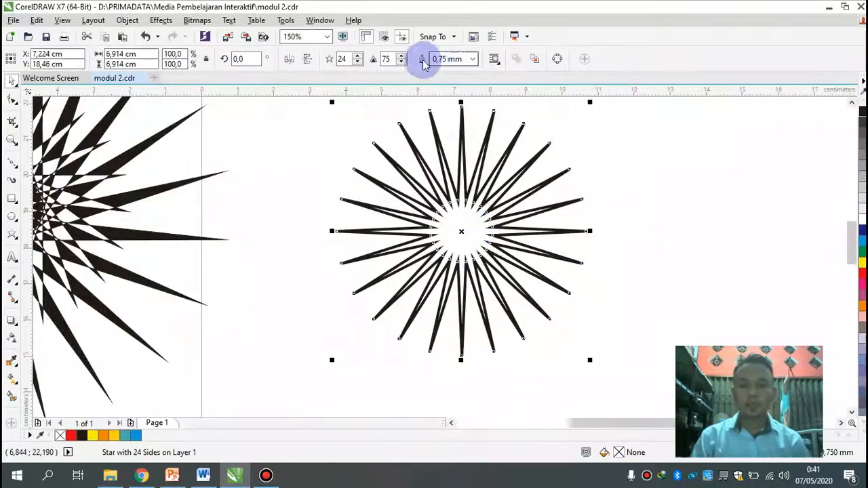
# Set the 24-pointed star's outline width to Hairline
pyautogui.click(474, 60)
pyautogui.click(465, 83)
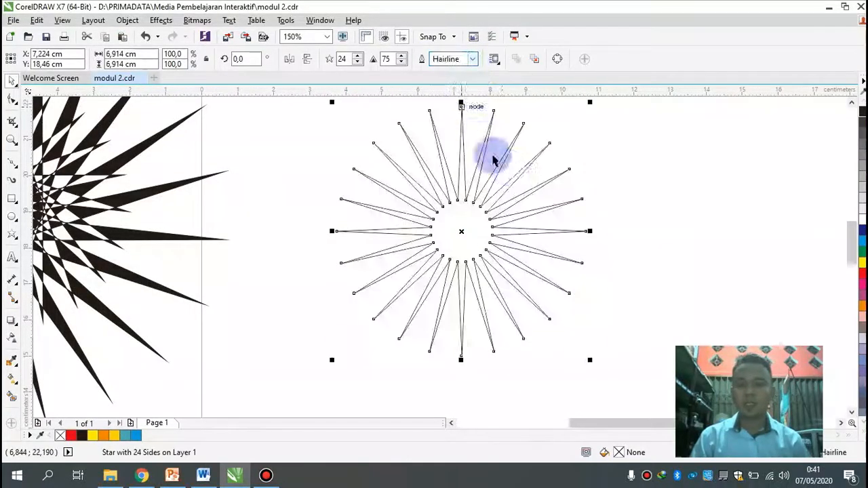
pyautogui.scroll(-5, 492, 159)
pyautogui.scroll(3, 409, 180)
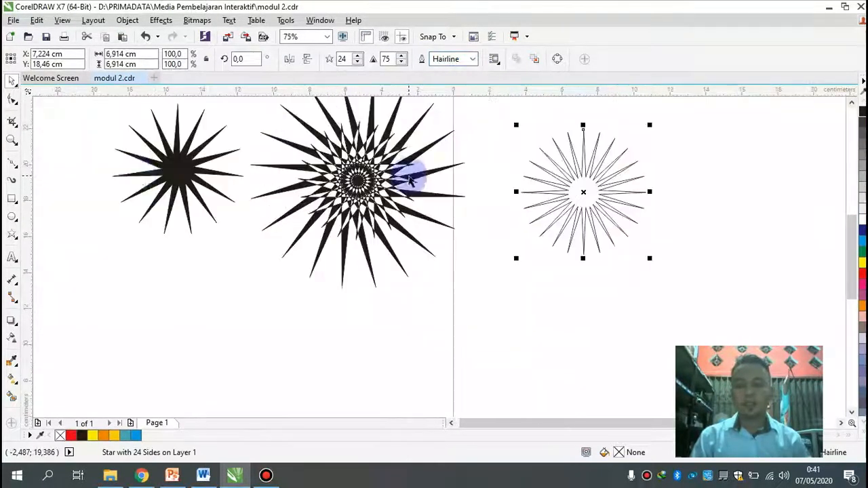
# Draw a nine-pointed complex star about 4.6 by 4.5 cm below the smaller black starburst
pyautogui.click(18, 241)
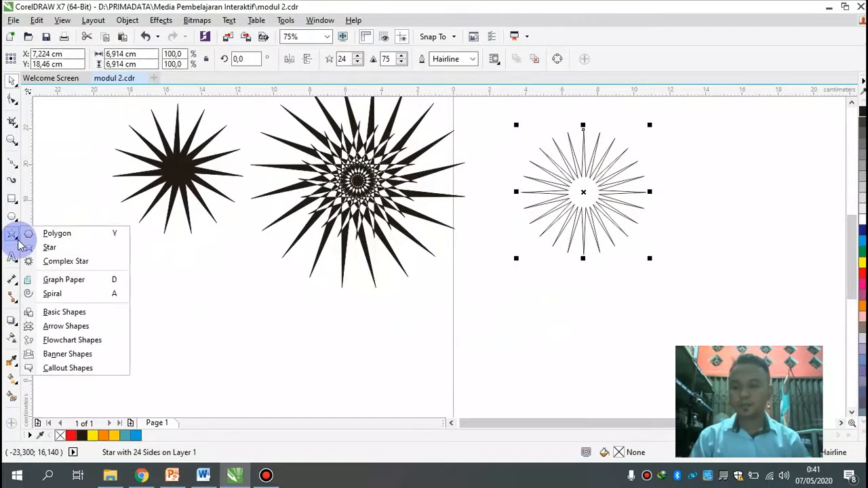
pyautogui.click(64, 261)
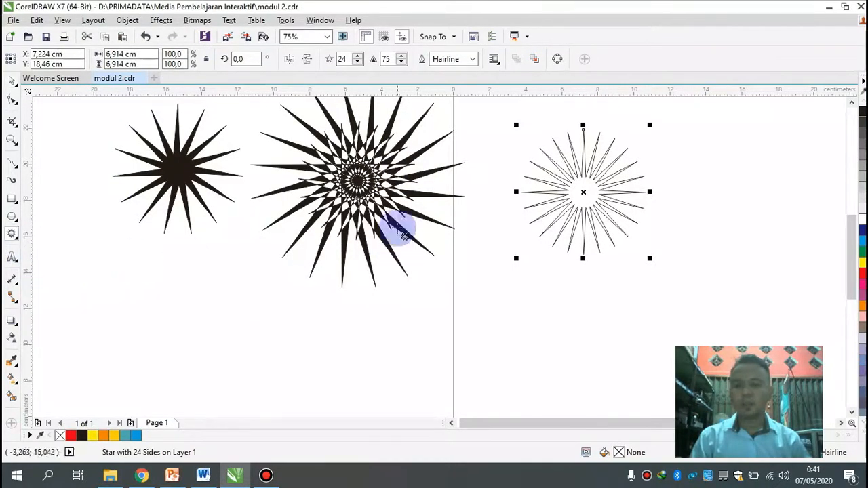
pyautogui.scroll(-3, 397, 229)
pyautogui.scroll(3, 400, 244)
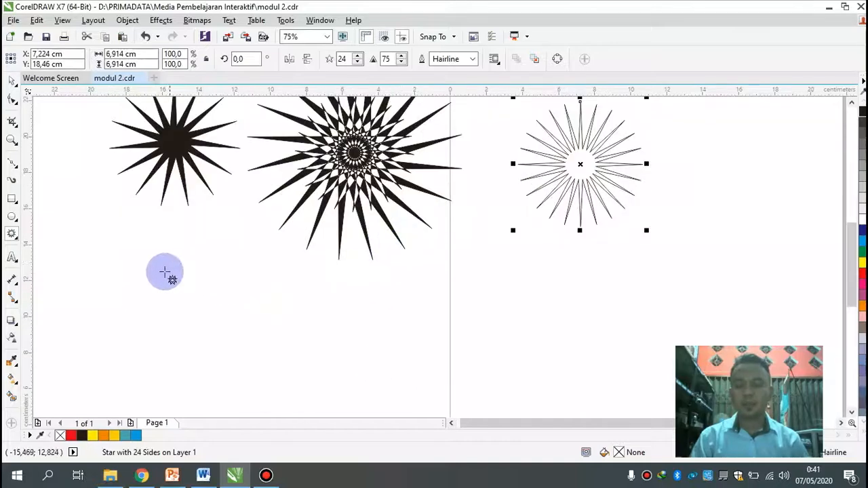
pyautogui.moveTo(165, 273); pyautogui.dragTo(243, 342)
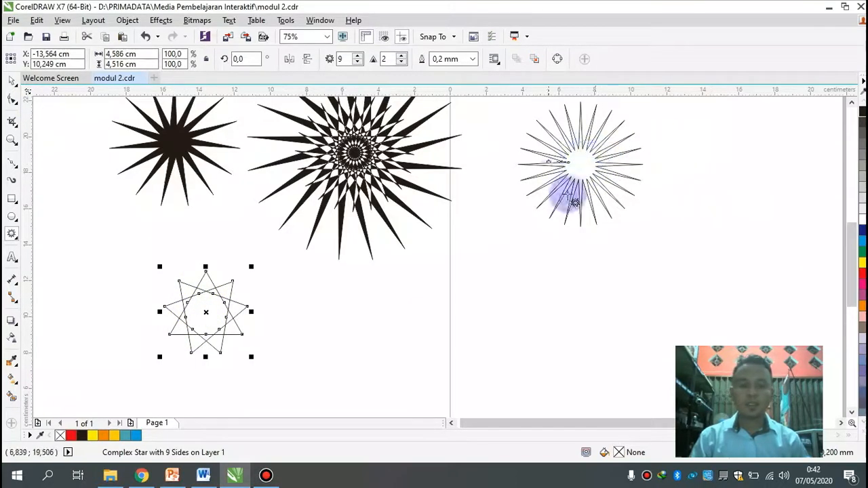
# Raise the complex star's number of points to 13
pyautogui.click(12, 80)
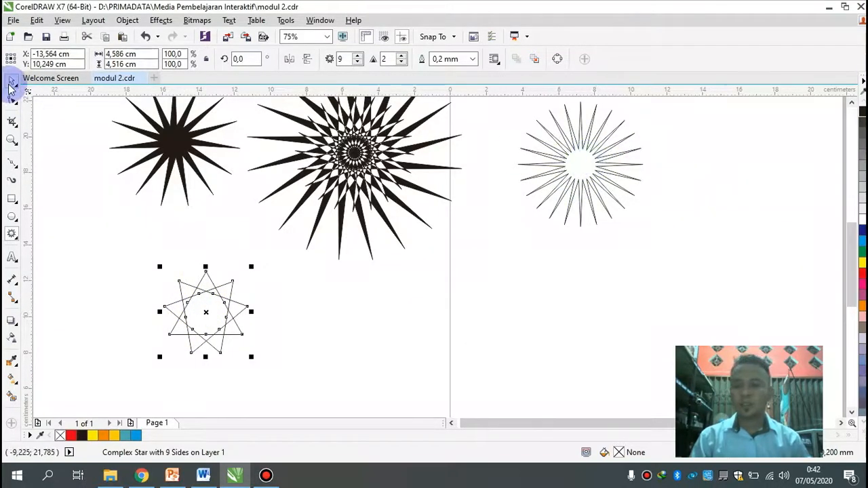
pyautogui.click(357, 56)
pyautogui.click(356, 56)
pyautogui.click(357, 56)
pyautogui.click(357, 57)
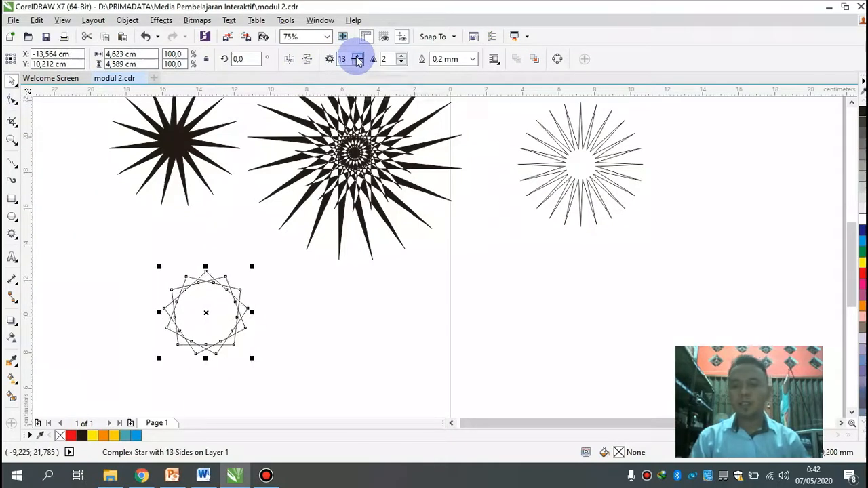
# Pull an inner node of the complex star across its centre and beyond the opposite edge to form a twisted starburst, and fill it black
pyautogui.click(12, 99)
pyautogui.scroll(2, 206, 314)
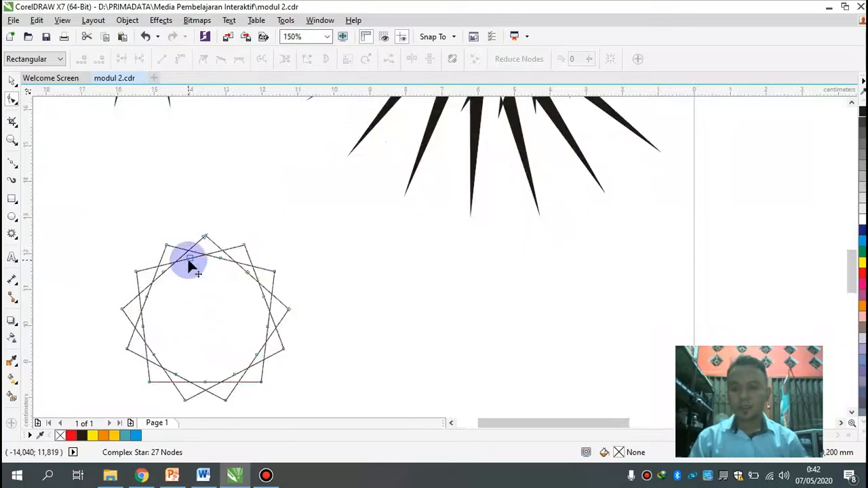
pyautogui.moveTo(189, 260); pyautogui.dragTo(243, 391)
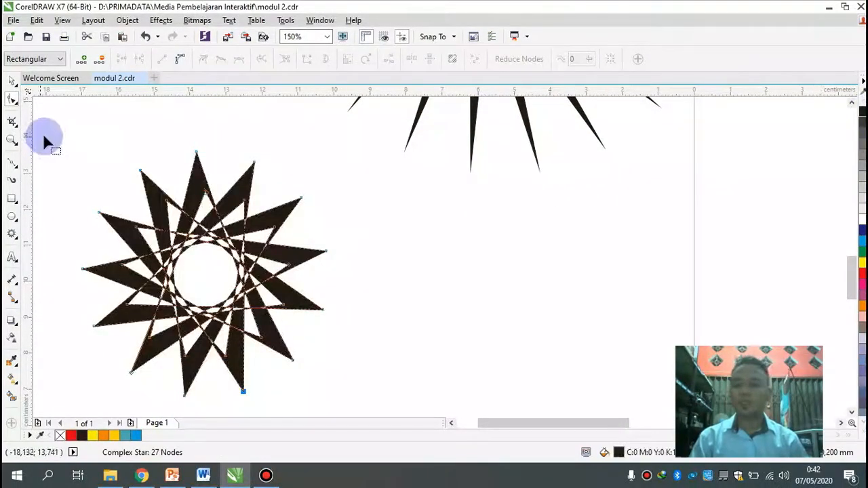
# Move the black complex star onto the page, to the right of the outlined 24-pointed star
pyautogui.click(13, 82)
pyautogui.scroll(-1, 225, 234)
pyautogui.moveTo(211, 240); pyautogui.dragTo(532, 222)
pyautogui.scroll(-1, 505, 247)
pyautogui.moveTo(500, 248); pyautogui.dragTo(604, 177)
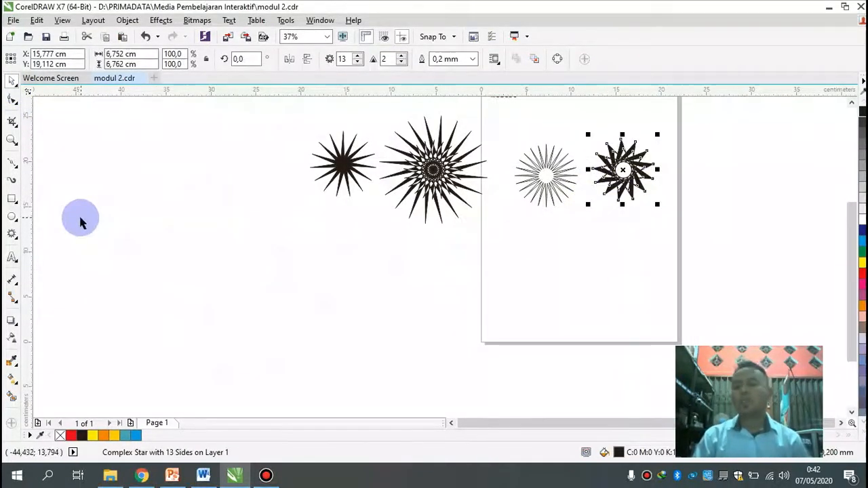
# Draw a cross about 5.4 by 5.9 cm with the Basic Shapes tool below the smaller black starburst
pyautogui.click(18, 244)
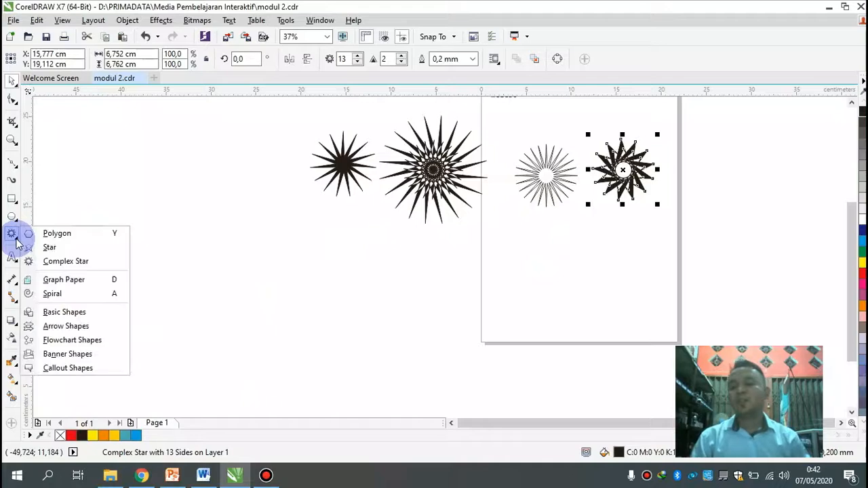
pyautogui.click(90, 314)
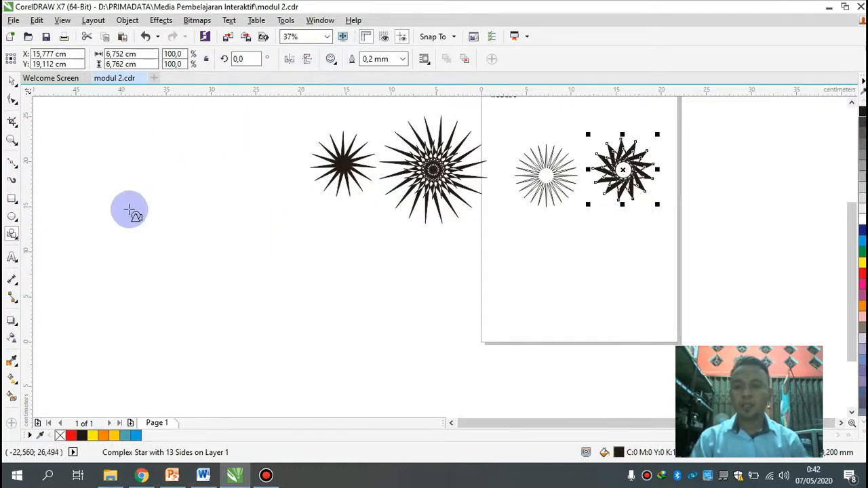
pyautogui.click(332, 60)
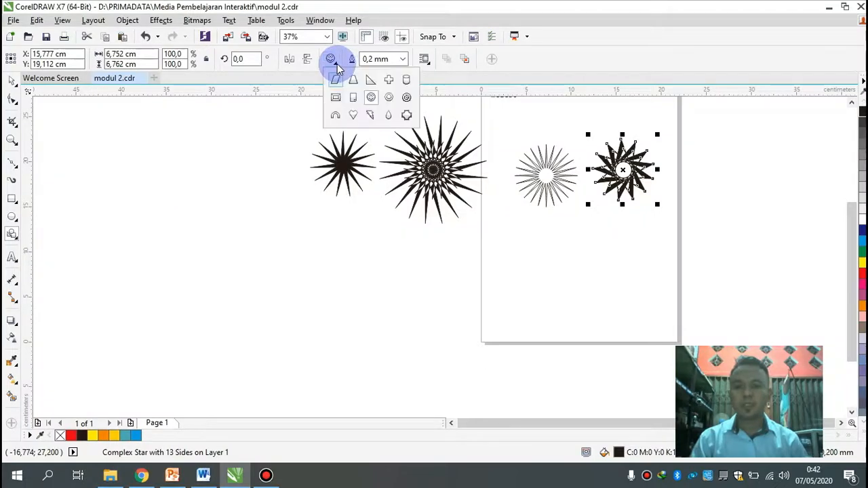
pyautogui.click(389, 81)
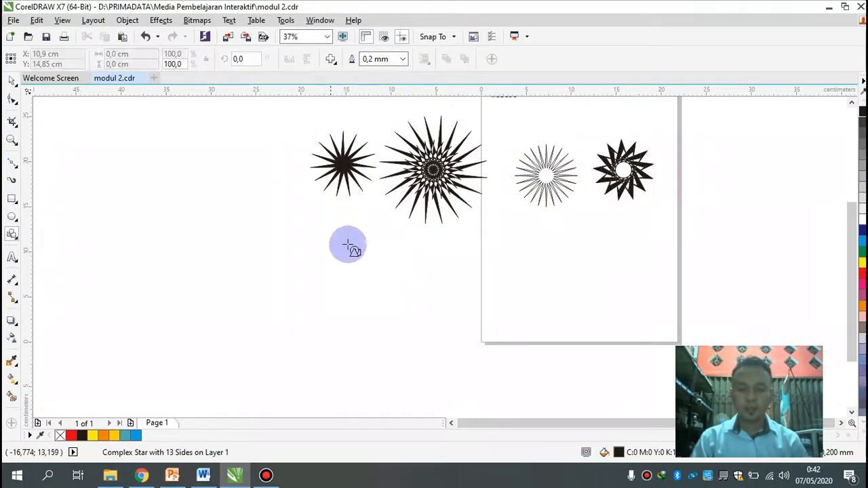
pyautogui.moveTo(326, 219); pyautogui.dragTo(382, 280)
# Draw a cylinder basic shape about 4.2 by 6.8 cm to the right of the cross
pyautogui.click(332, 60)
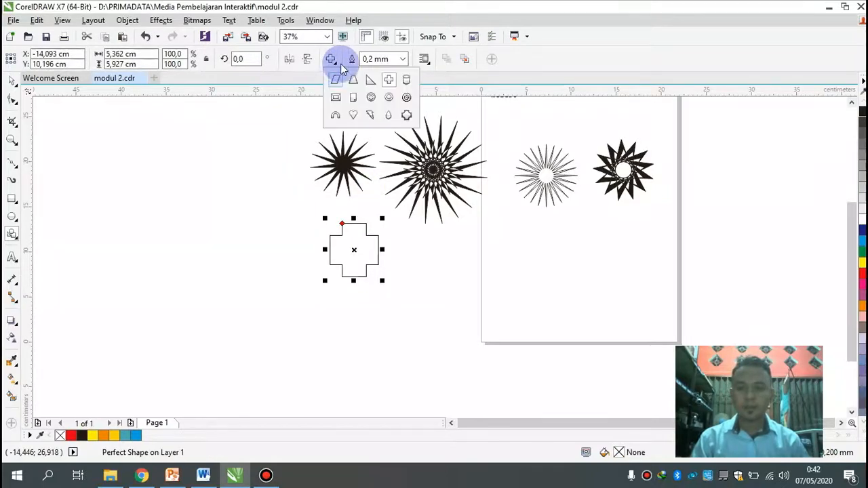
pyautogui.click(397, 85)
pyautogui.moveTo(416, 214); pyautogui.dragTo(462, 282)
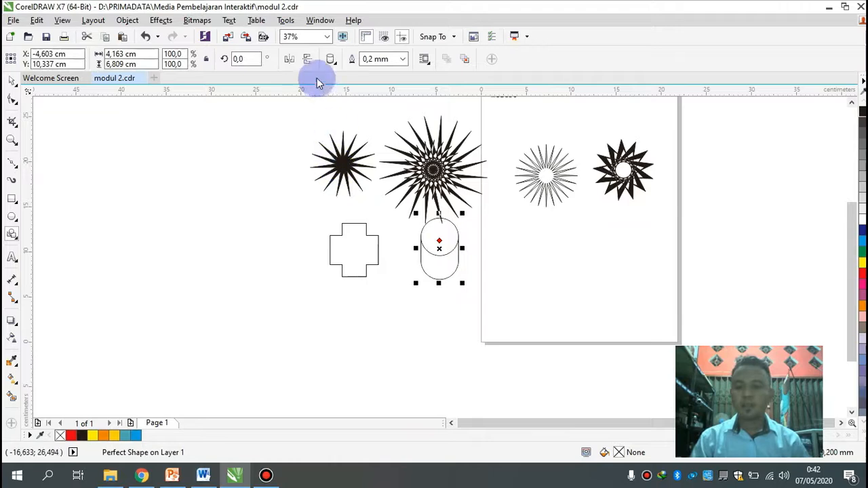
# Draw a right triangle basic shape about 6.4 by 6.4 cm on the page, to the right of the cylinder
pyautogui.click(332, 63)
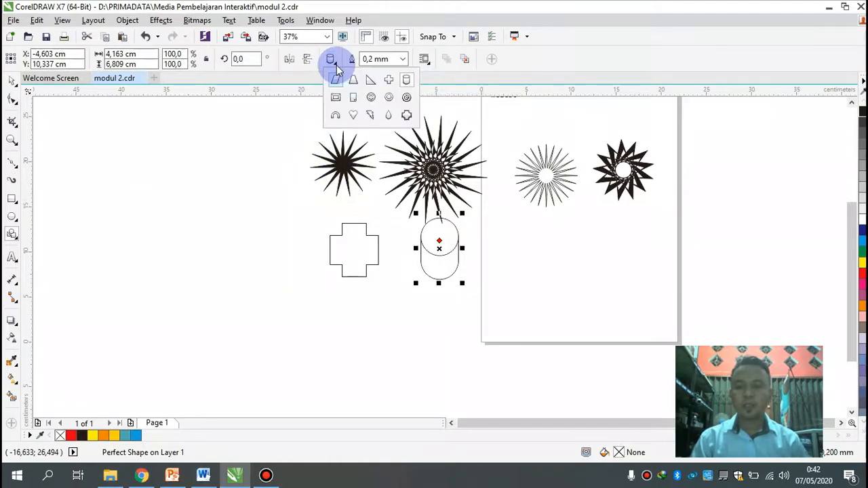
pyautogui.click(370, 79)
pyautogui.moveTo(499, 222); pyautogui.dragTo(559, 279)
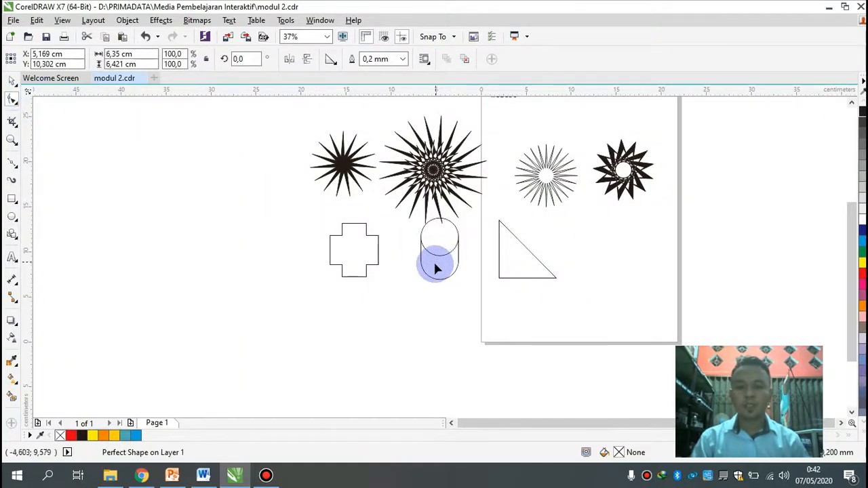
# Reshape the basic shapes with their glyph handles, making the cylinder taller and the cross's arms narrower
pyautogui.scroll(2, 440, 268)
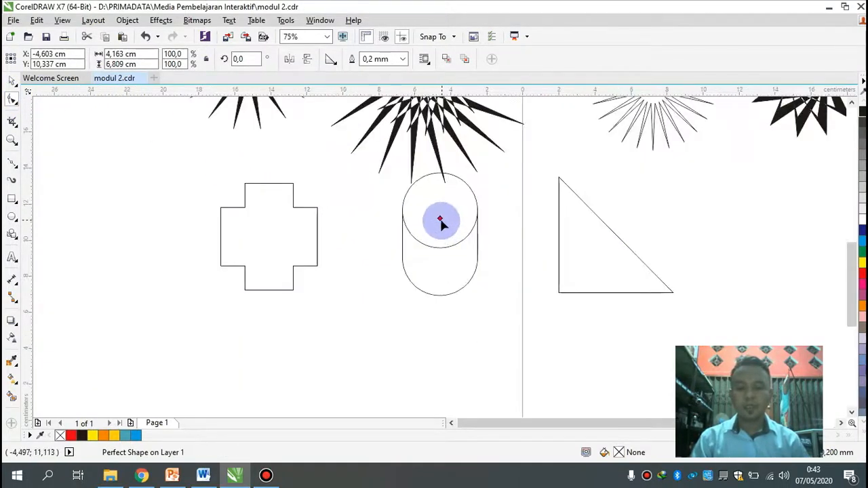
pyautogui.moveTo(440, 259); pyautogui.dragTo(440, 203)
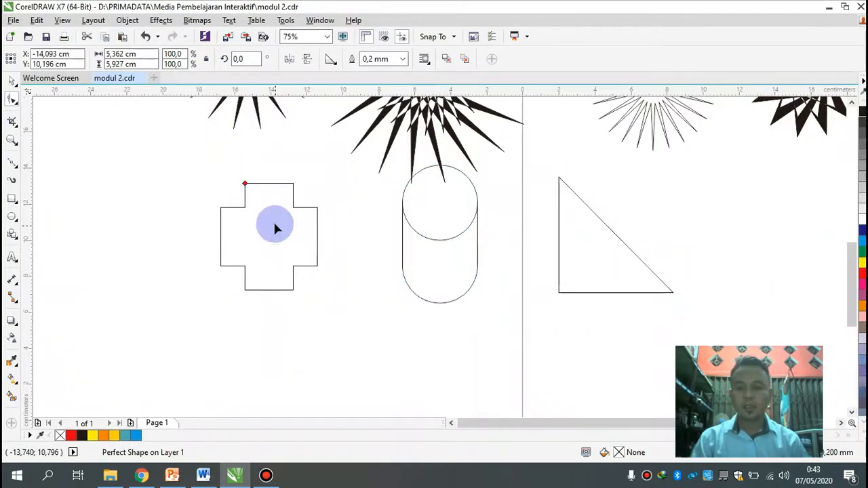
pyautogui.moveTo(255, 199)
pyautogui.mouseDown()
pyautogui.moveTo(262, 208)
pyautogui.moveTo(258, 200)
pyautogui.mouseUp()
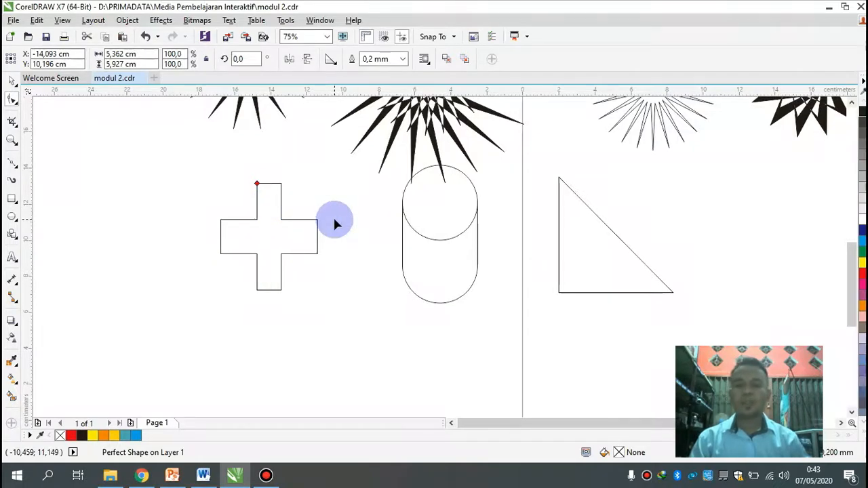
# Draw a four-way arrow about 8.4 by 7.3 cm with the Arrow Shapes tool below the cross and cylinder
pyautogui.scroll(-2, 333, 215)
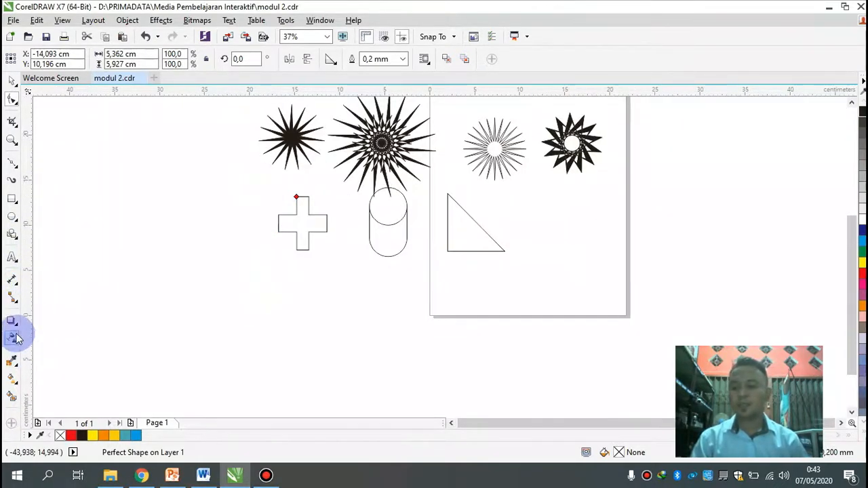
pyautogui.click(15, 239)
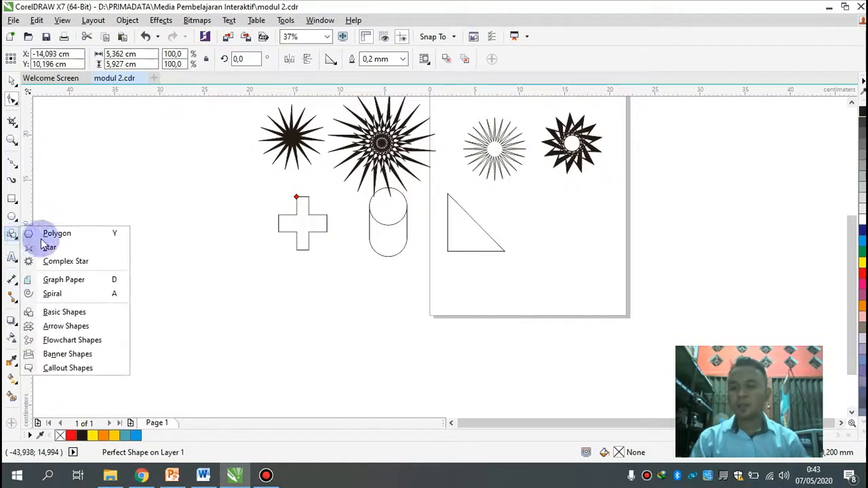
pyautogui.click(66, 326)
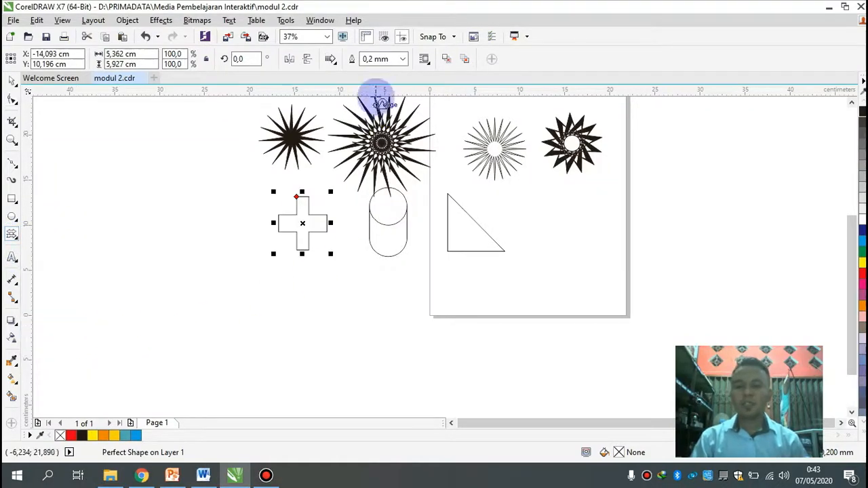
pyautogui.click(332, 61)
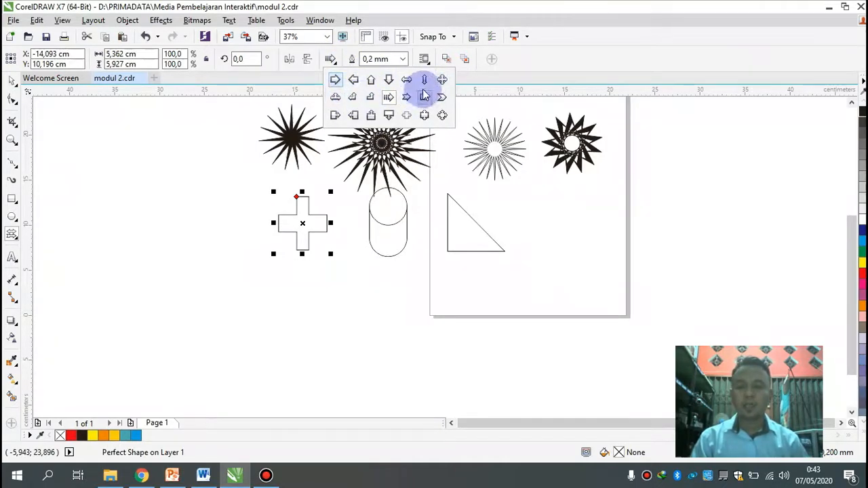
pyautogui.click(441, 82)
pyautogui.moveTo(333, 290)
pyautogui.mouseDown()
pyautogui.moveTo(406, 339)
pyautogui.moveTo(418, 364)
pyautogui.mouseUp()
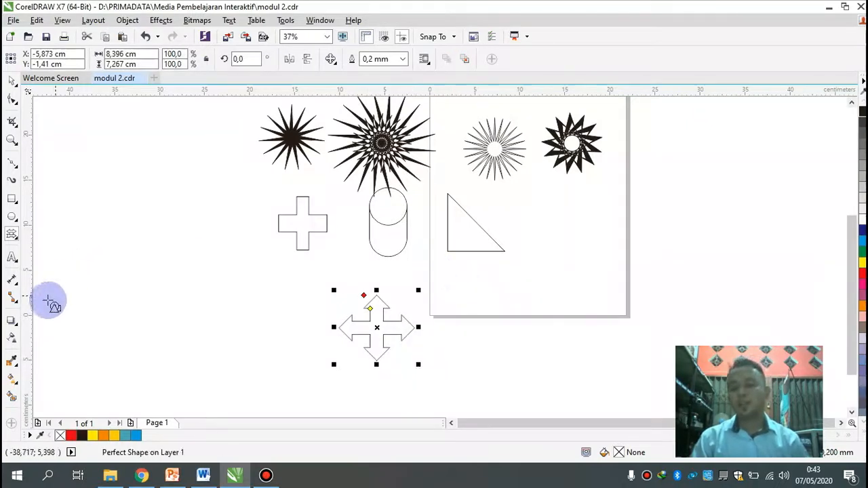
# Draw a multi-document flowchart shape about 11.3 by 7.5 cm below the cross, to the left of the four-way arrow
pyautogui.click(16, 238)
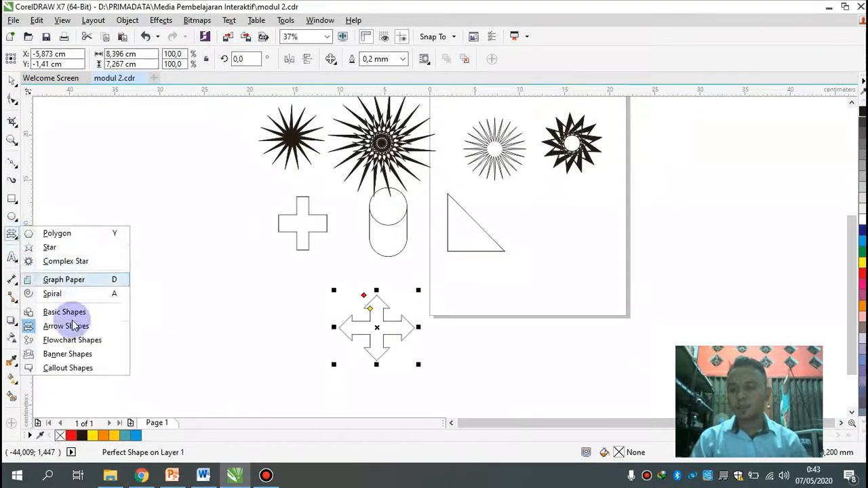
pyautogui.click(74, 339)
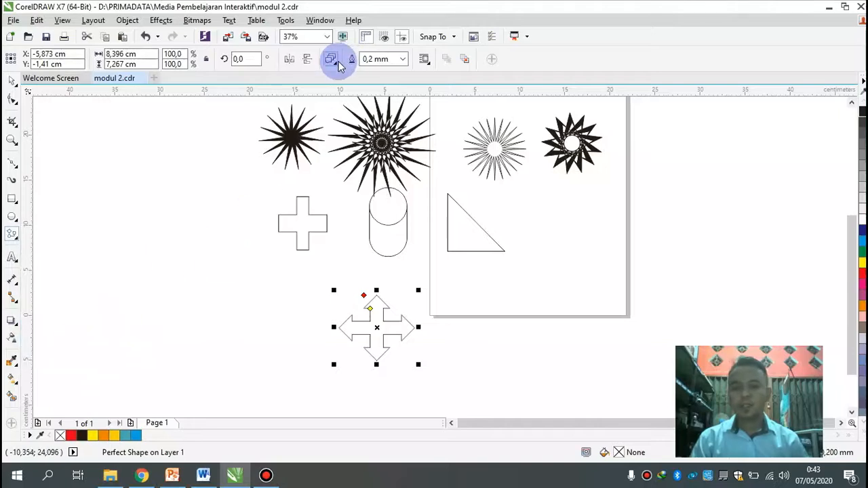
pyautogui.click(337, 61)
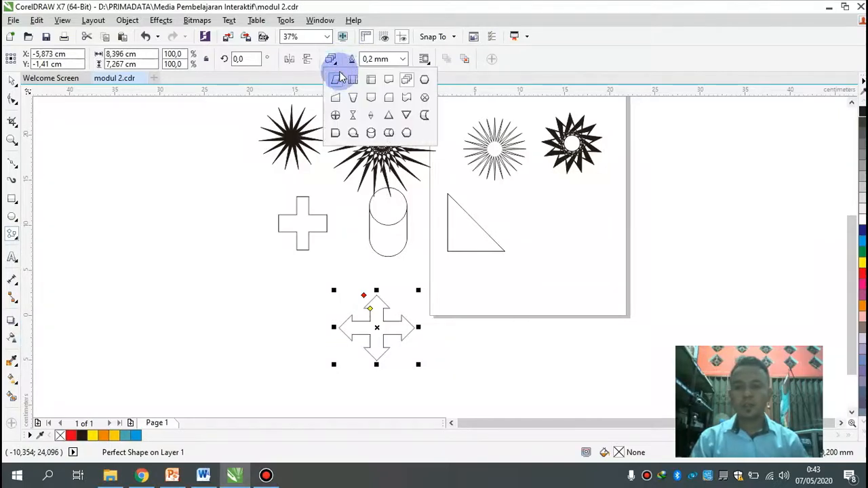
pyautogui.click(405, 82)
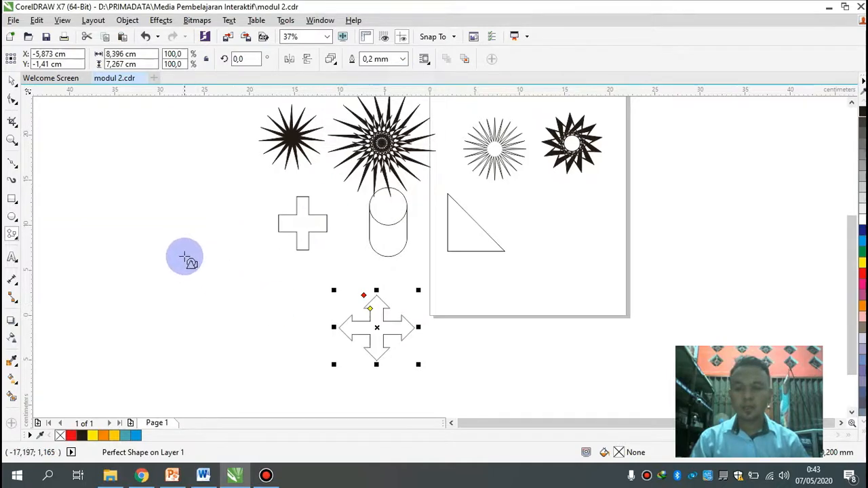
pyautogui.moveTo(183, 256); pyautogui.dragTo(288, 328)
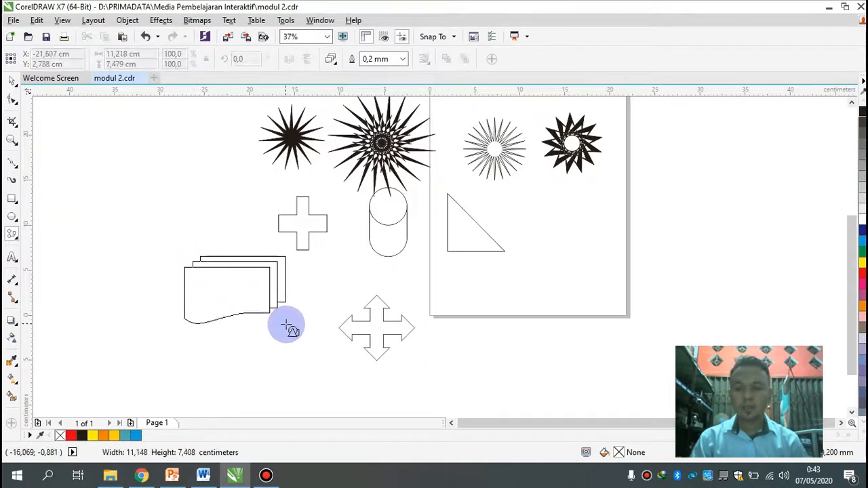
# Draw a curved stored-data flowchart shape about 6.2 by 7.8 cm below the right triangle, across the page's lower edge
pyautogui.click(333, 60)
pyautogui.click(423, 115)
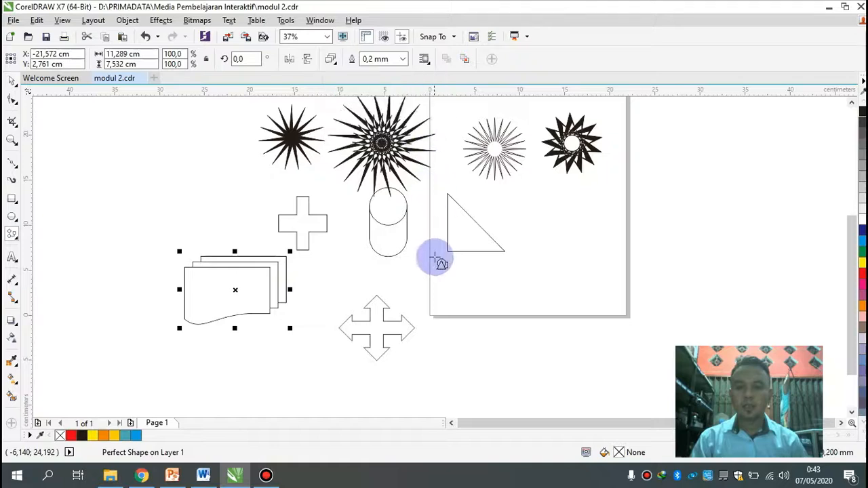
pyautogui.moveTo(431, 265); pyautogui.dragTo(496, 344)
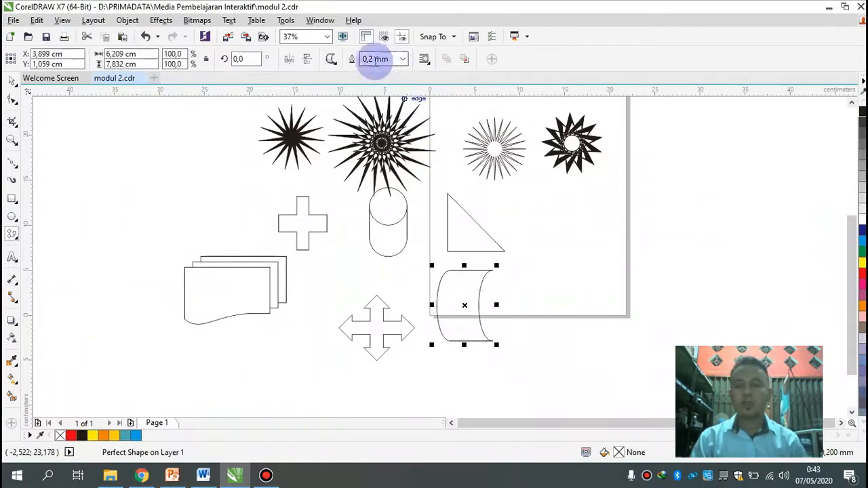
pyautogui.click(333, 60)
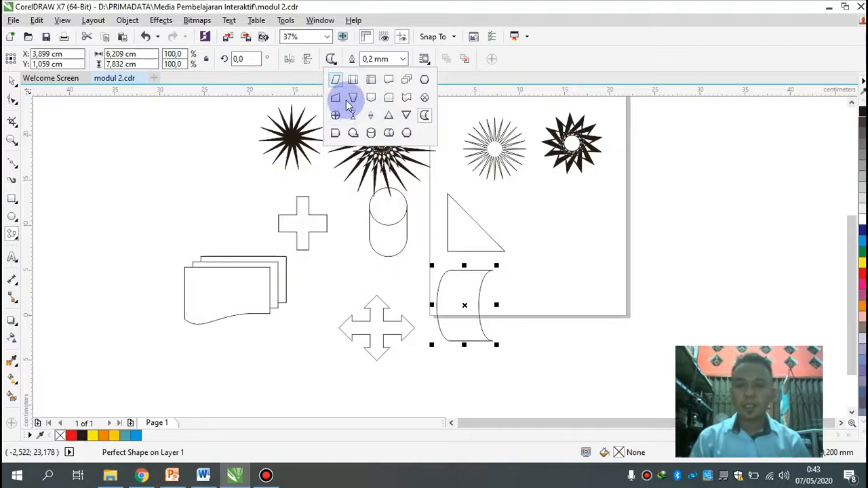
# Draw a jagged explosion shape about 9.2 by 7.1 cm with the Banner Shapes tool, left of the solid black star
pyautogui.click(16, 237)
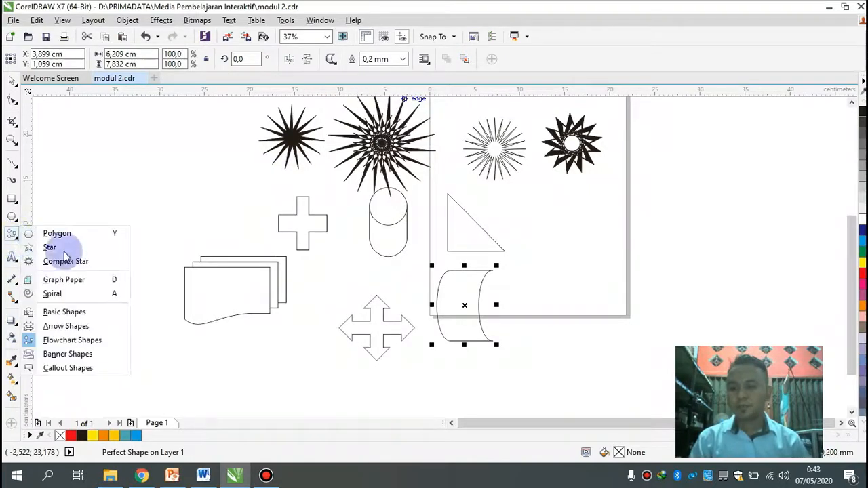
pyautogui.click(85, 358)
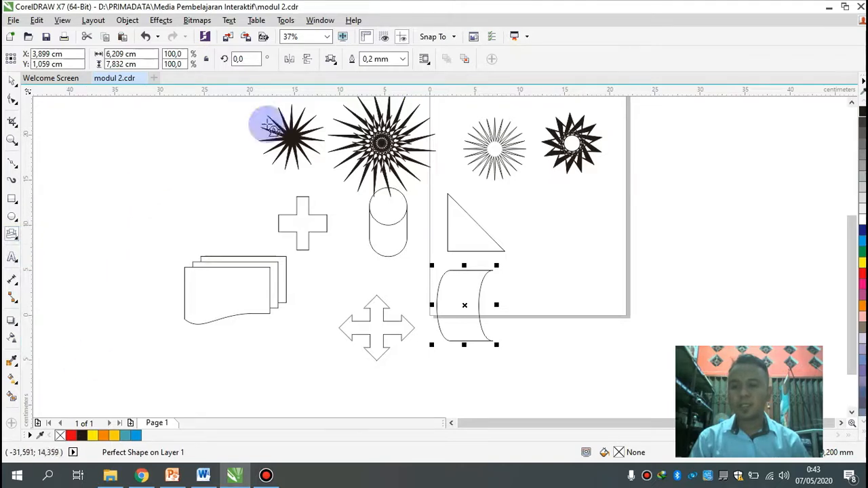
pyautogui.click(331, 61)
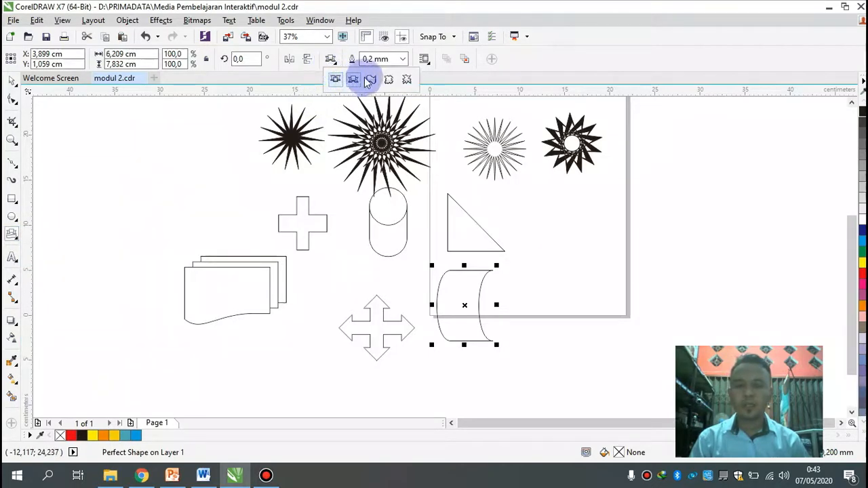
pyautogui.click(389, 79)
pyautogui.moveTo(159, 133); pyautogui.dragTo(252, 206)
# Draw a round speech-bubble callout about 9.3 by 8.6 cm on the page, to the right of the right triangle
pyautogui.click(19, 246)
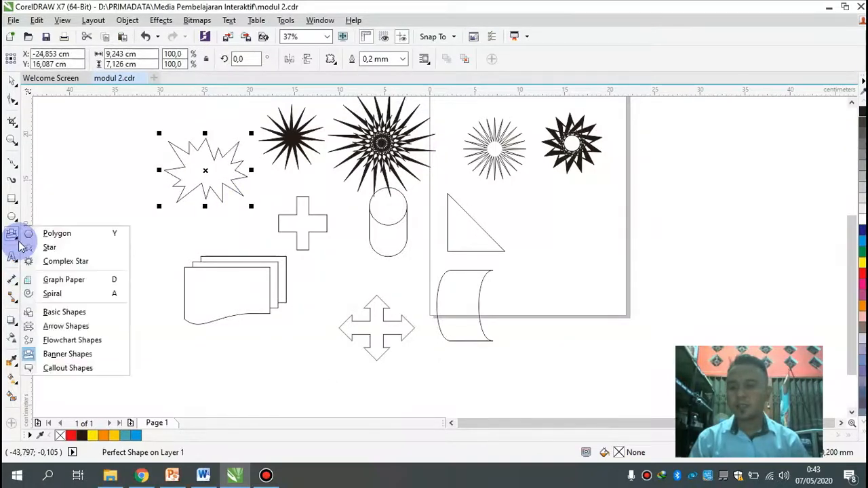
pyautogui.click(293, 119)
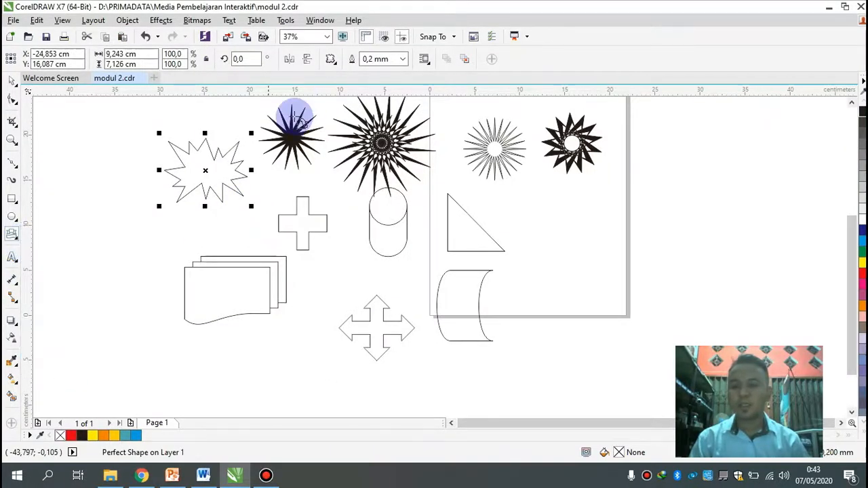
pyautogui.click(330, 59)
pyautogui.click(374, 80)
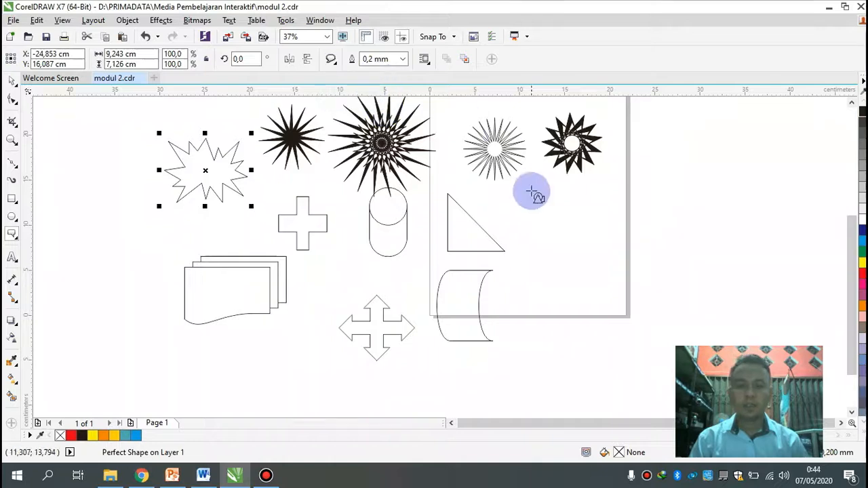
pyautogui.moveTo(528, 188); pyautogui.dragTo(619, 272)
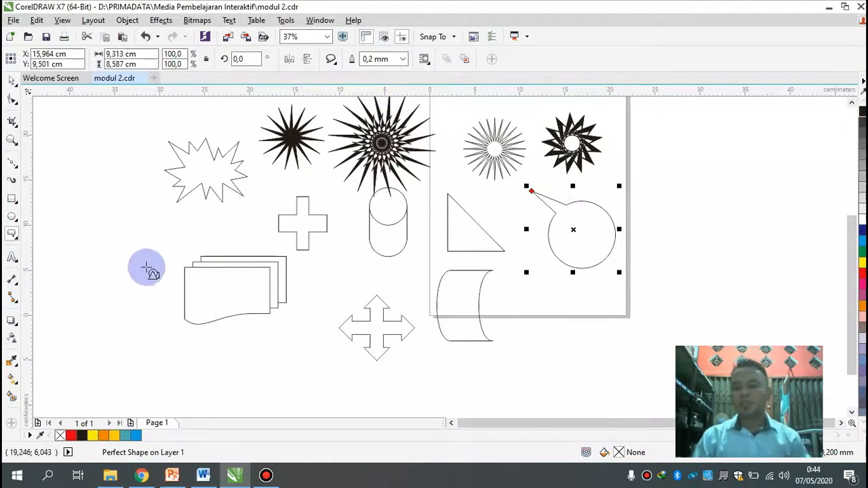
# Draw a four-revolution spiral about 7.5 by 7.7 cm to the left of the multi-document shape
pyautogui.click(18, 236)
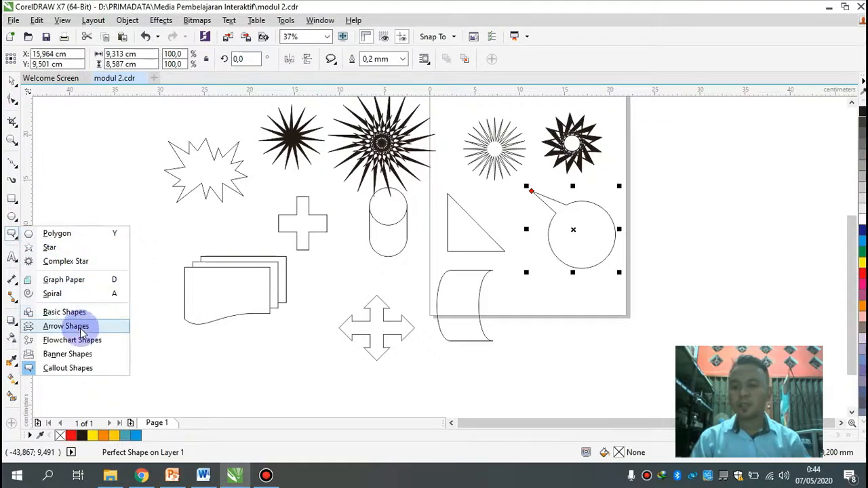
pyautogui.click(65, 293)
pyautogui.moveTo(88, 215)
pyautogui.mouseDown()
pyautogui.moveTo(139, 290)
pyautogui.moveTo(159, 286)
pyautogui.mouseUp()
# Draw a graph paper grid of 4 columns by 3 rows, about 9.4 by 8.2 cm, overlapping the four-way arrow
pyautogui.click(18, 243)
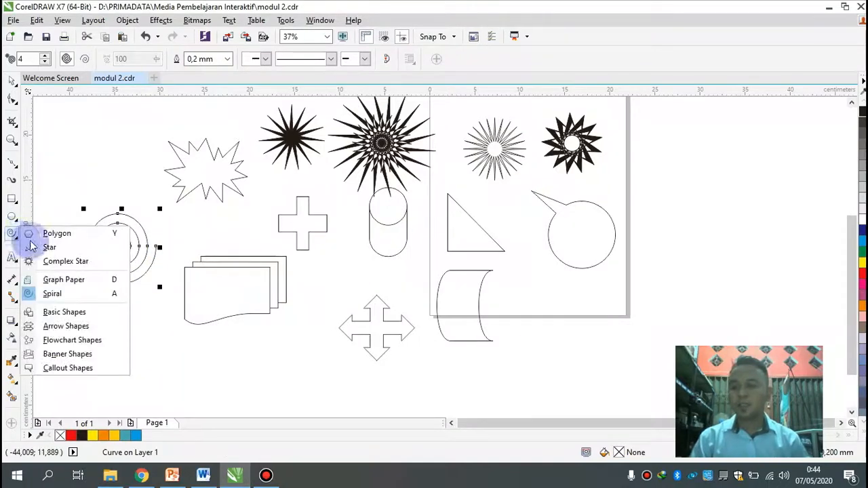
pyautogui.click(31, 277)
pyautogui.moveTo(297, 321); pyautogui.dragTo(383, 396)
# Move the spiral to the left of the explosion shape and the grid directly below the spiral, beside the multi-document shape
pyautogui.click(10, 85)
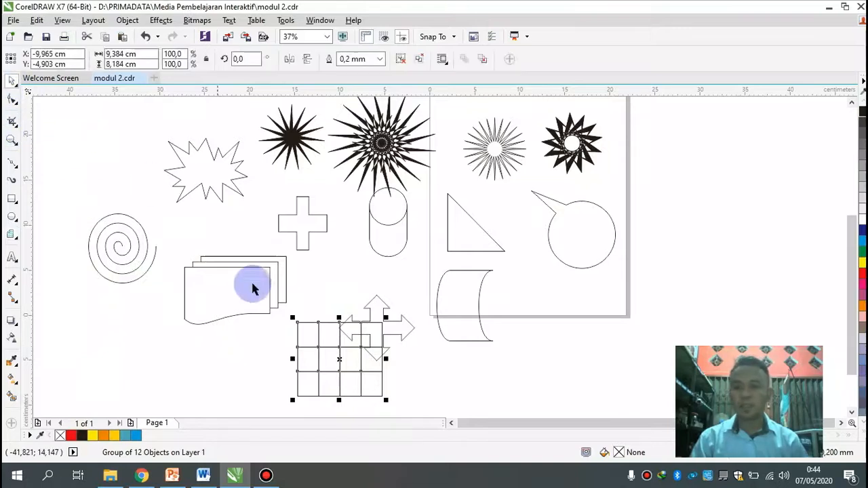
pyautogui.moveTo(330, 339); pyautogui.dragTo(180, 346)
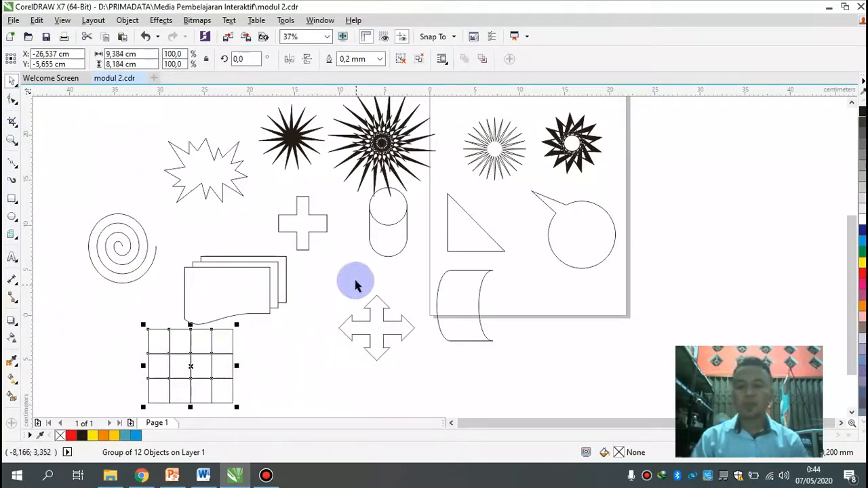
pyautogui.scroll(-2, 378, 227)
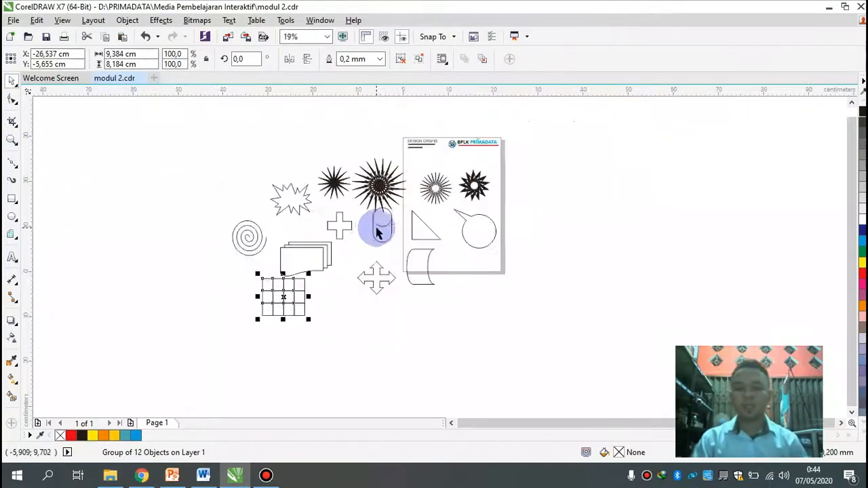
pyautogui.scroll(2, 344, 252)
pyautogui.moveTo(240, 338); pyautogui.dragTo(178, 311)
pyautogui.moveTo(155, 240); pyautogui.dragTo(155, 167)
pyautogui.moveTo(156, 291); pyautogui.dragTo(142, 229)
pyautogui.scroll(-2, 383, 244)
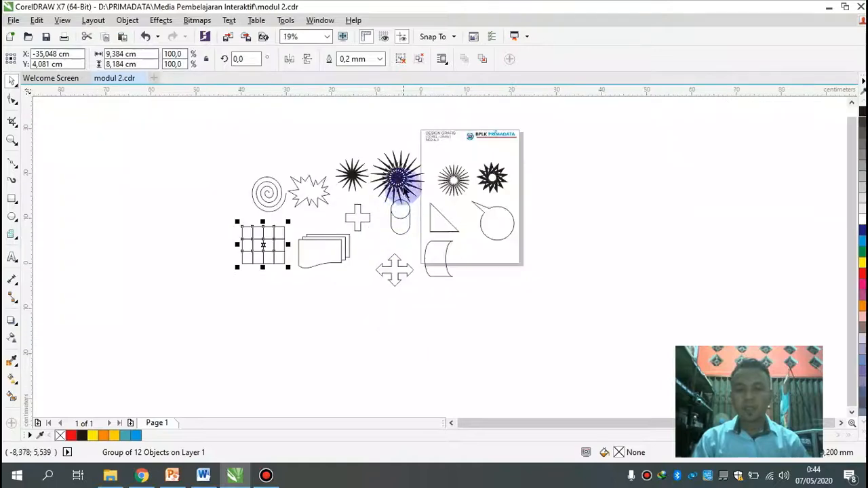
pyautogui.scroll(2, 387, 184)
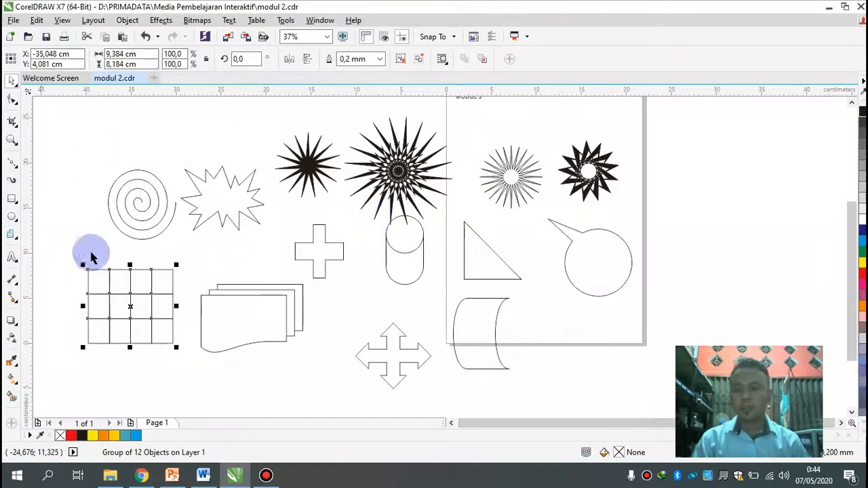
pyautogui.moveTo(140, 194); pyautogui.dragTo(131, 211)
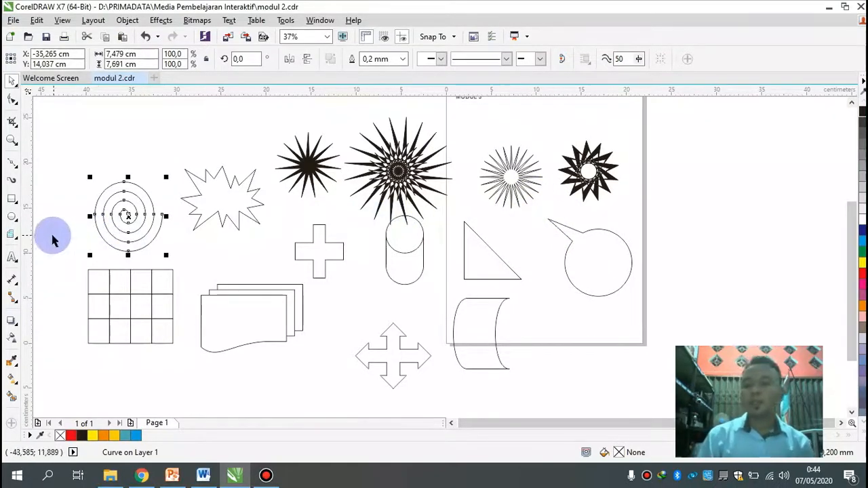
# Add the artistic text BPLK PRIMADATA in the empty area above the explosion shape
pyautogui.click(18, 241)
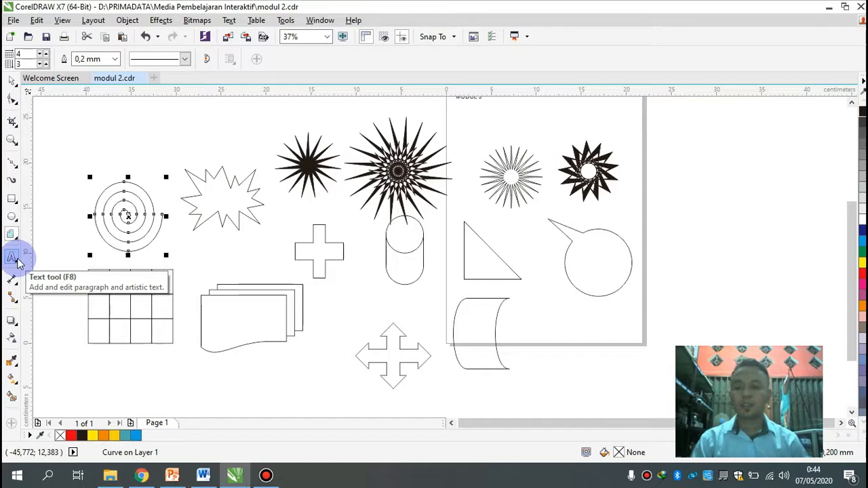
pyautogui.scroll(-2, 260, 173)
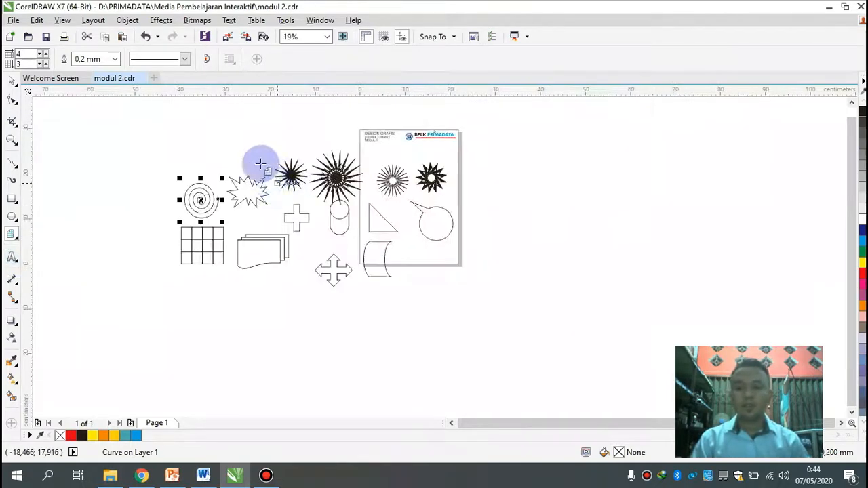
pyautogui.scroll(2, 244, 156)
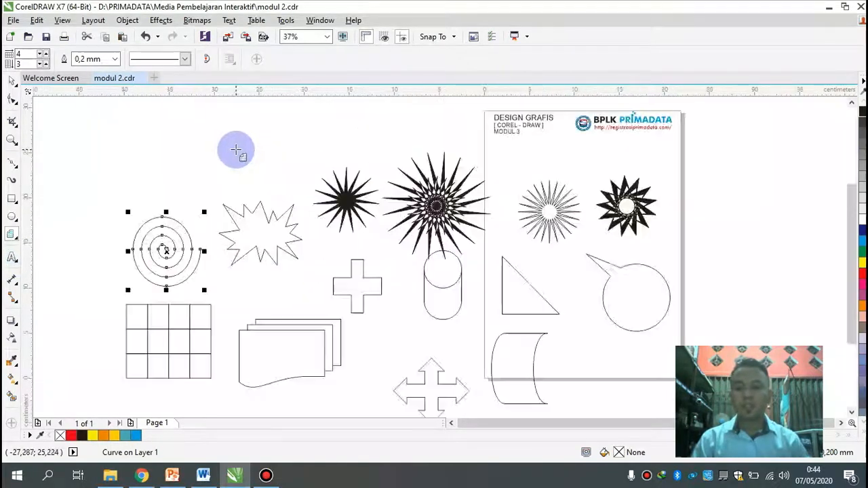
pyautogui.click(15, 261)
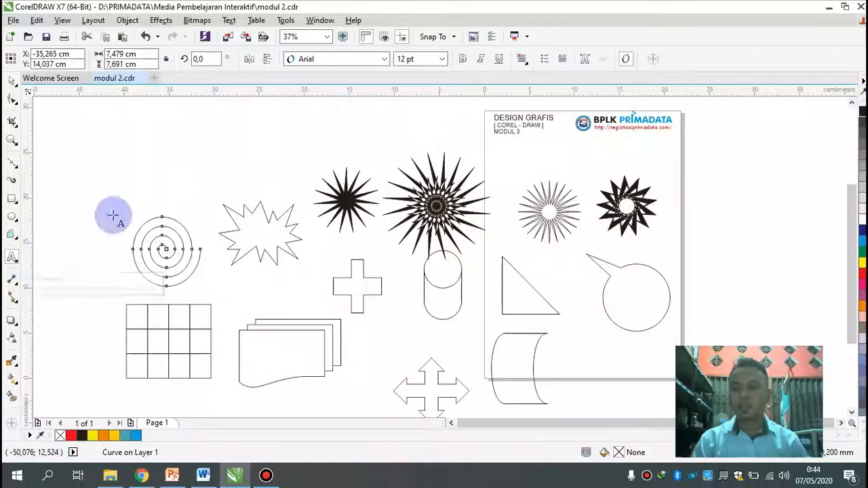
pyautogui.scroll(2, 215, 142)
pyautogui.click(233, 141)
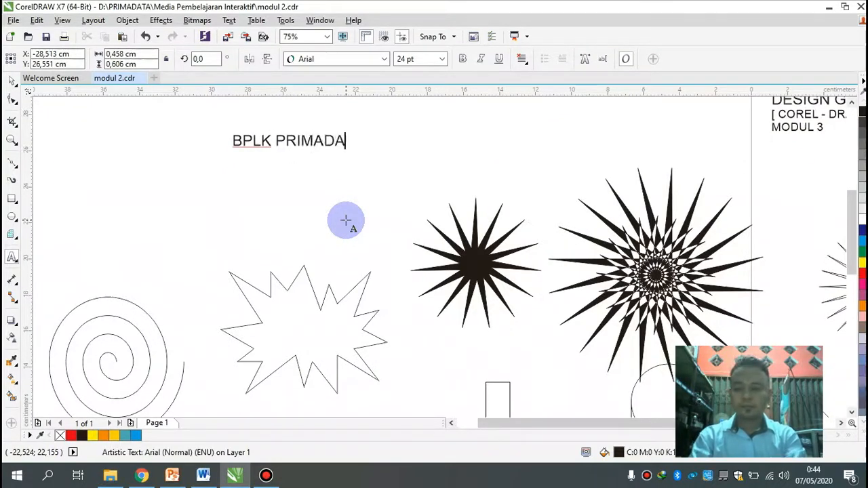
pyautogui.click(10, 87)
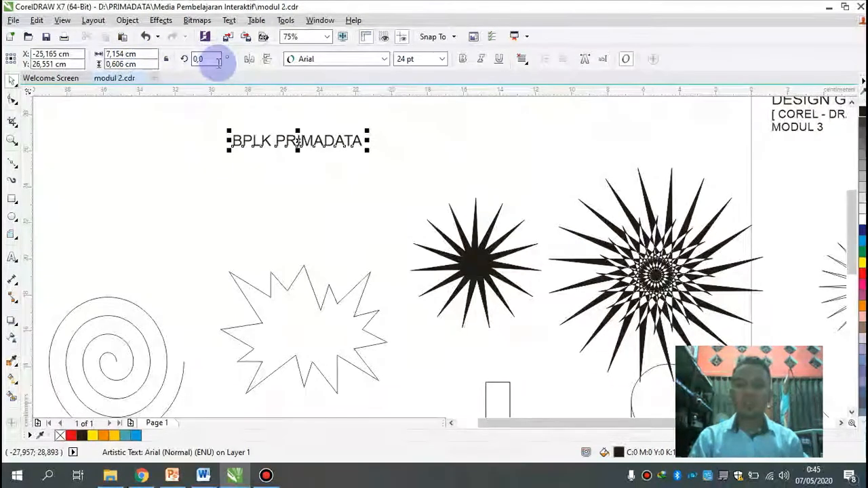
# Change the font of the BPLK PRIMADATA text to Book Antiqua
pyautogui.click(385, 59)
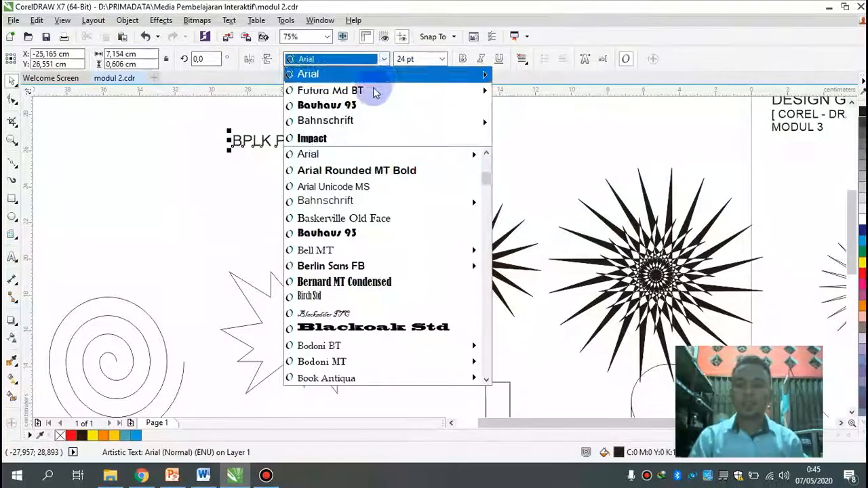
pyautogui.moveTo(371, 99)
pyautogui.scroll(-4, 401, 178)
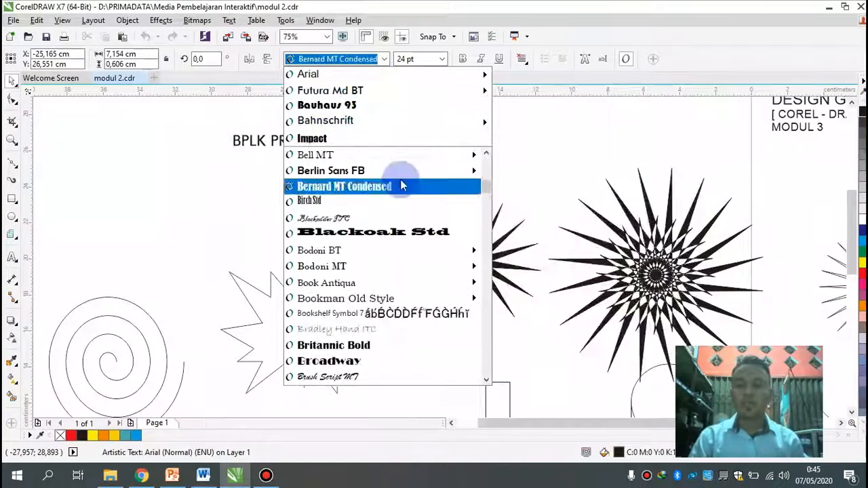
pyautogui.click(395, 188)
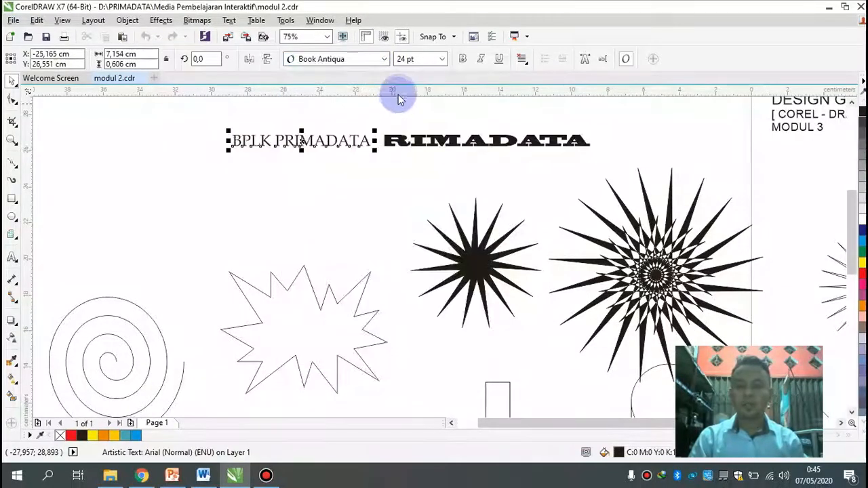
# Set the font size of the BPLK PRIMADATA text to 48 pt
pyautogui.scroll(-2, 413, 139)
pyautogui.scroll(4, 387, 120)
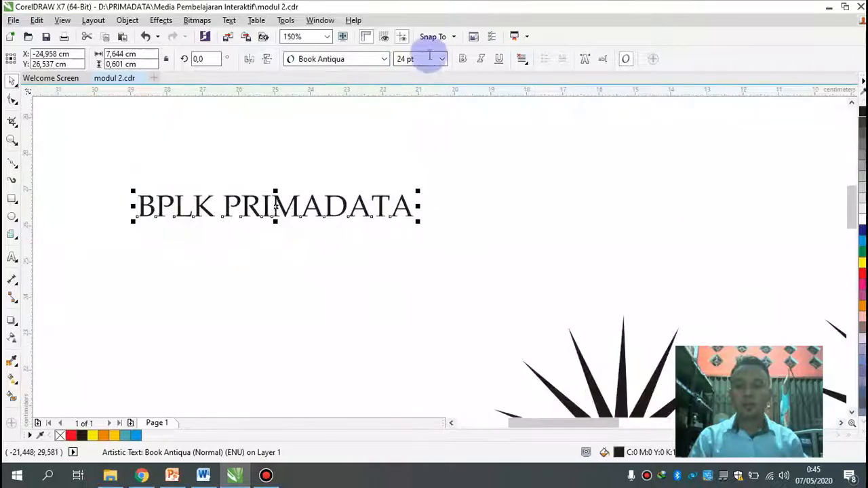
pyautogui.click(439, 59)
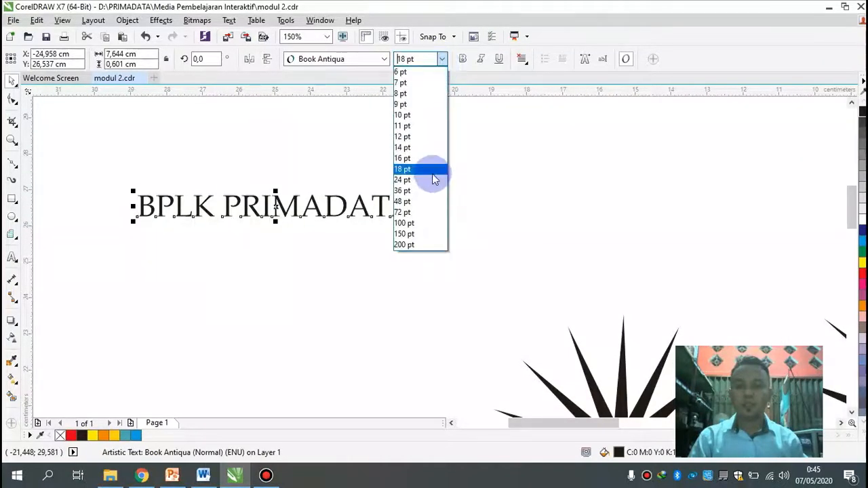
pyautogui.click(428, 201)
pyautogui.scroll(-2, 430, 170)
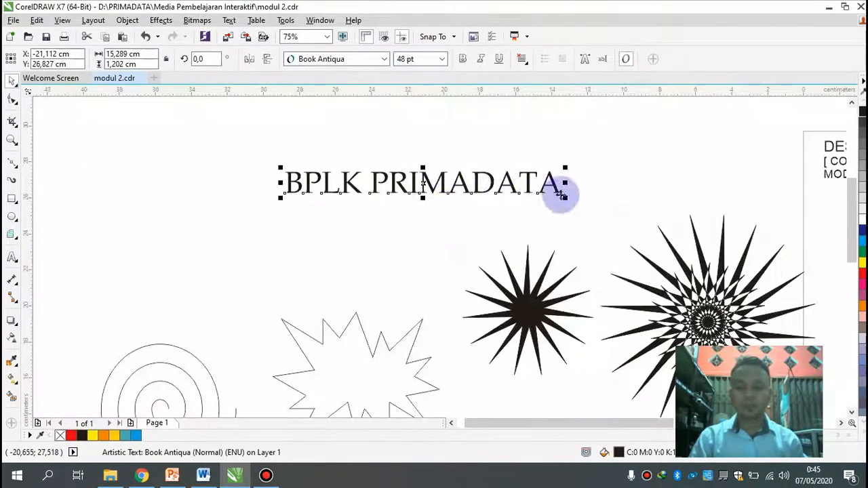
# Enlarge the BPLK PRIMADATA text to about 34.6 cm wide and move it higher above the drawn shapes
pyautogui.scroll(-1, 428, 165)
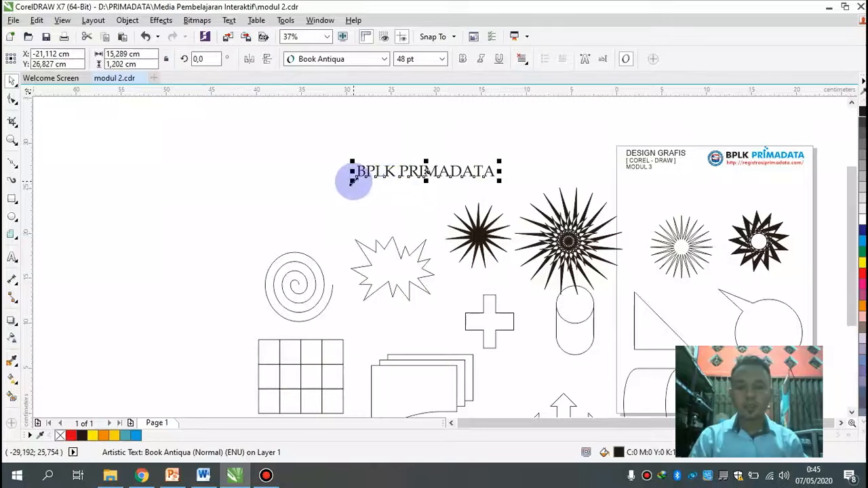
pyautogui.moveTo(352, 180); pyautogui.dragTo(179, 260)
pyautogui.moveTo(338, 161)
pyautogui.mouseDown()
pyautogui.moveTo(338, 139)
pyautogui.moveTo(338, 162)
pyautogui.mouseUp()
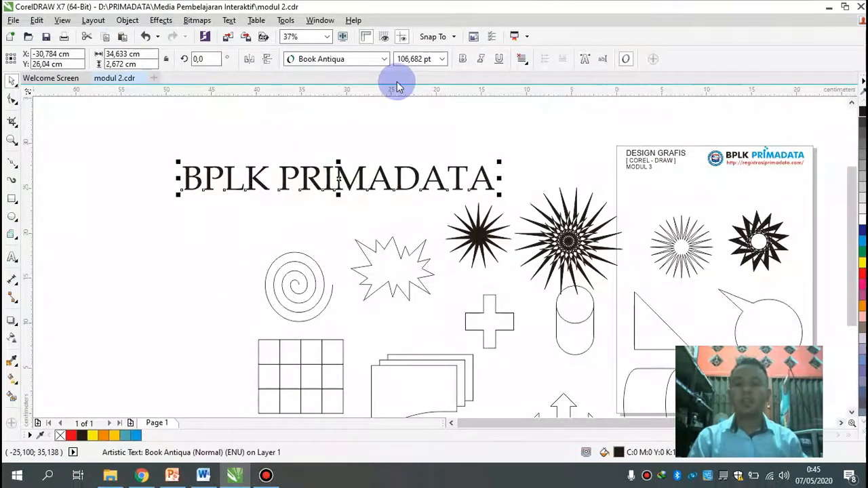
pyautogui.click(62, 250)
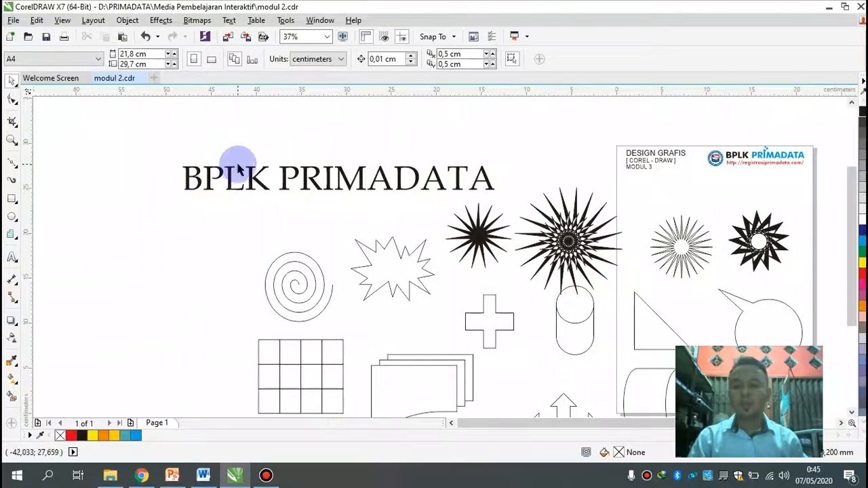
pyautogui.moveTo(229, 181); pyautogui.dragTo(233, 120)
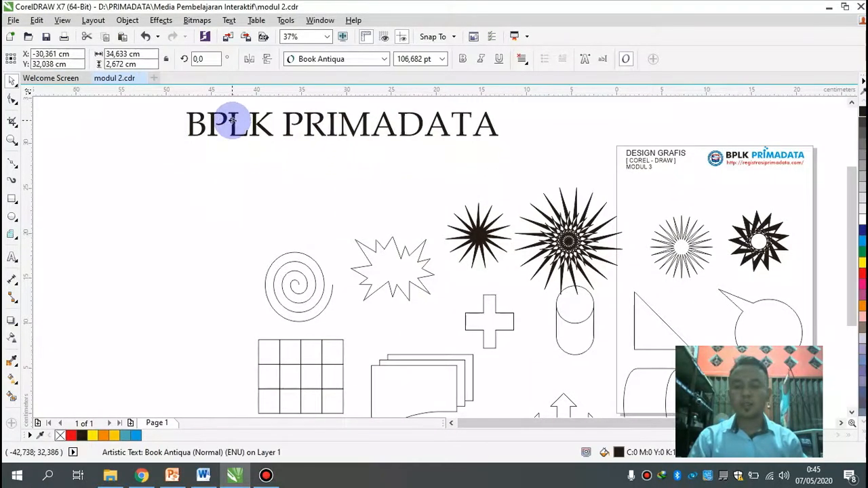
# Add a paragraph text frame about 15.2 by 9.1 cm below the heading, reading "Kursus Online di BPLK Primadata dengan Kunjungi Situs di registrasipromadata.com" at 16 pt
pyautogui.click(12, 262)
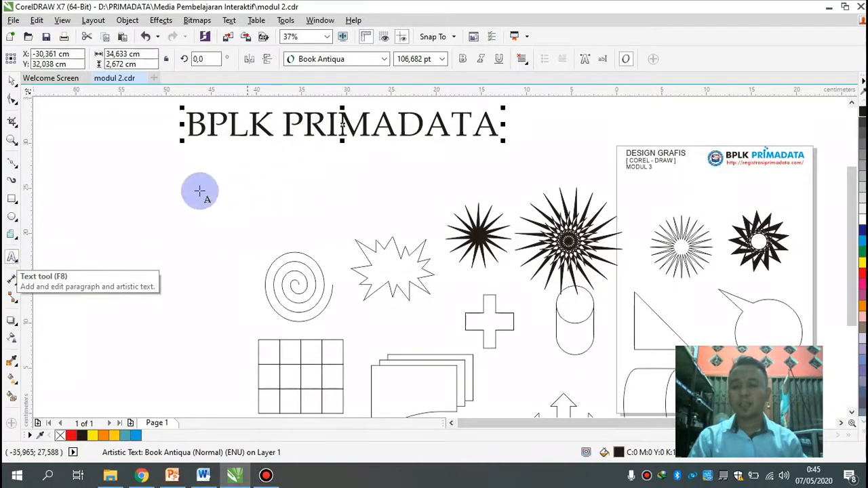
pyautogui.moveTo(137, 180); pyautogui.dragTo(274, 262)
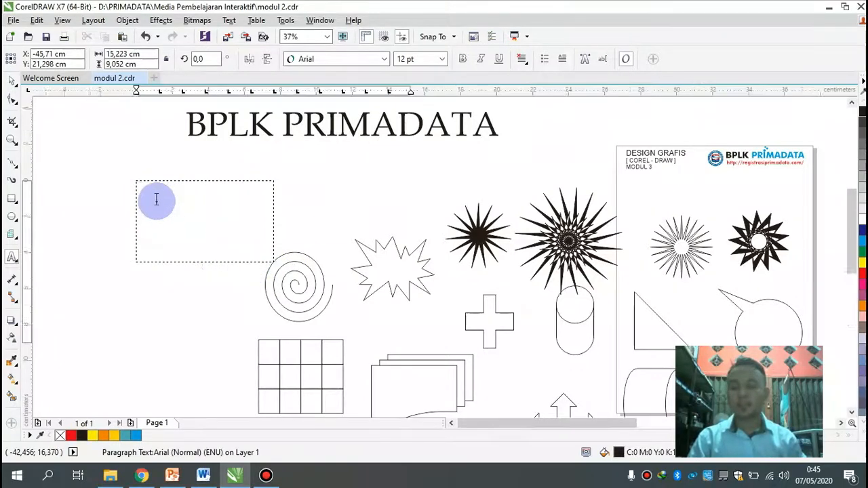
pyautogui.scroll(2, 155, 199)
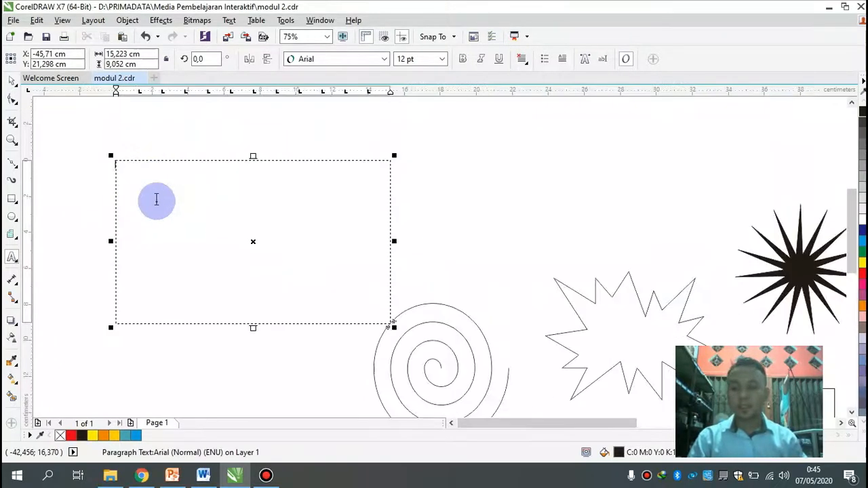
pyautogui.click(442, 60)
pyautogui.click(430, 160)
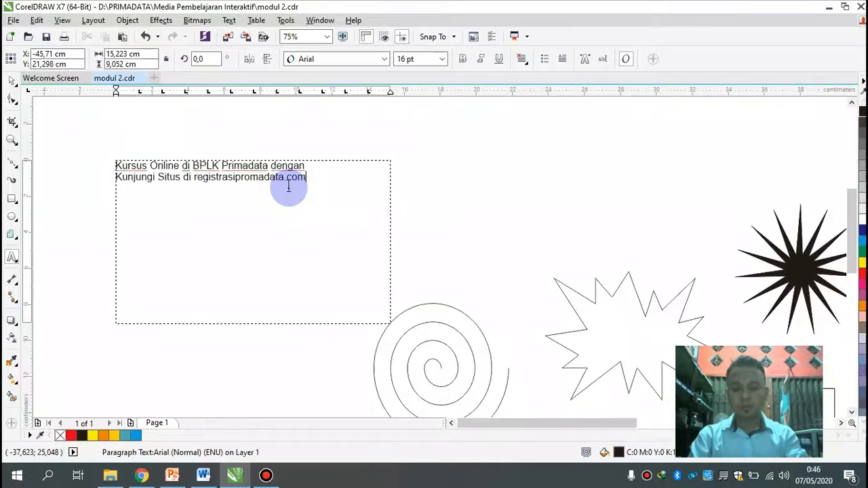
# Correct the web address in the paragraph text to registrasiprimadata.com
pyautogui.click(249, 179)
pyautogui.click(249, 178)
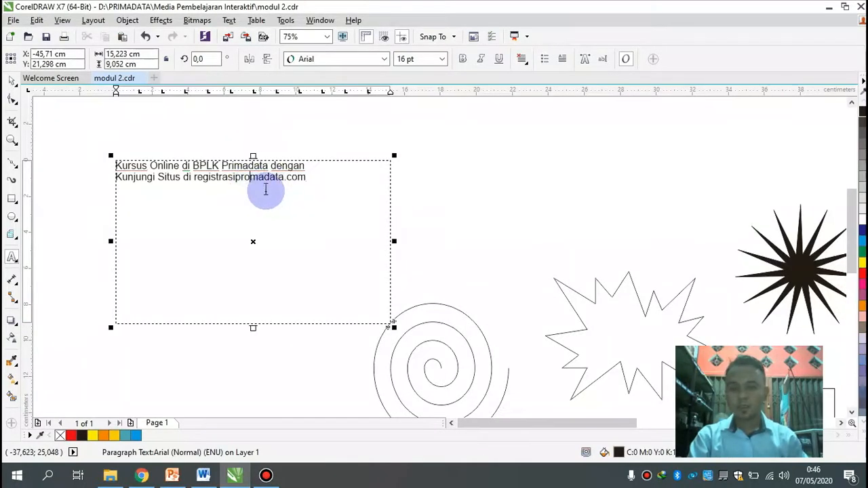
pyautogui.click(13, 81)
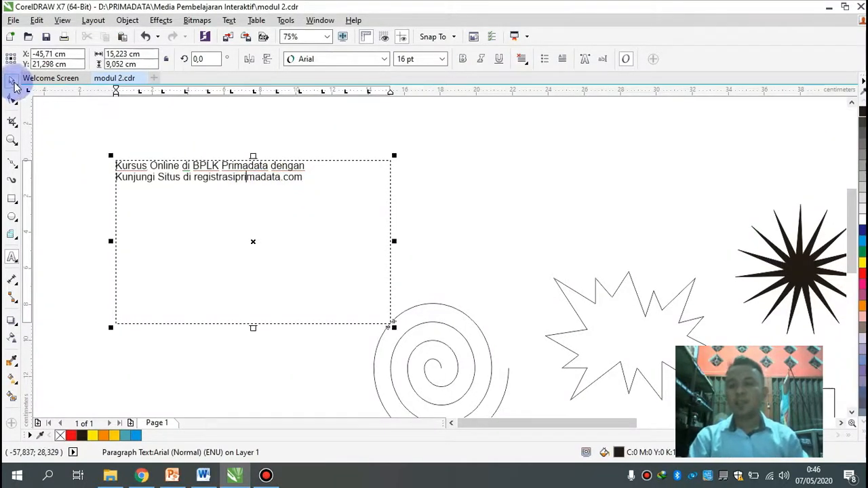
# Move the paragraph text frame clear of the spiral, to its left, and resize it to about 13.2 by 12.5 cm
pyautogui.scroll(-2, 354, 179)
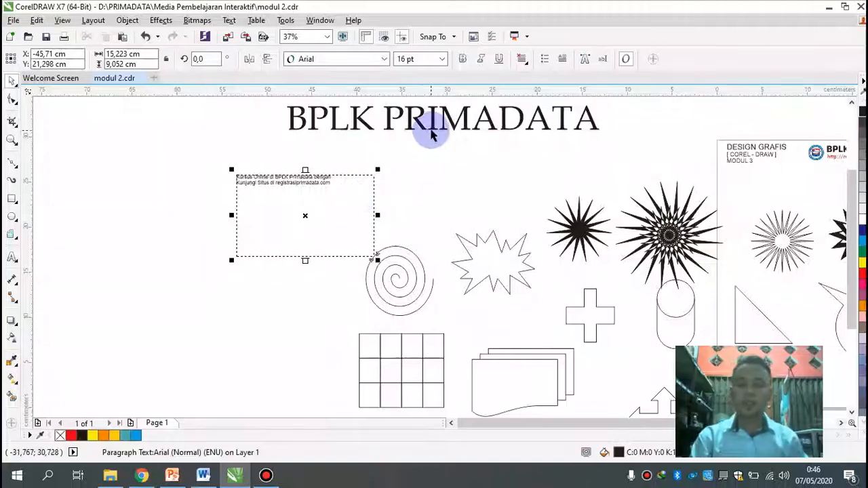
pyautogui.click(432, 129)
pyautogui.click(328, 208)
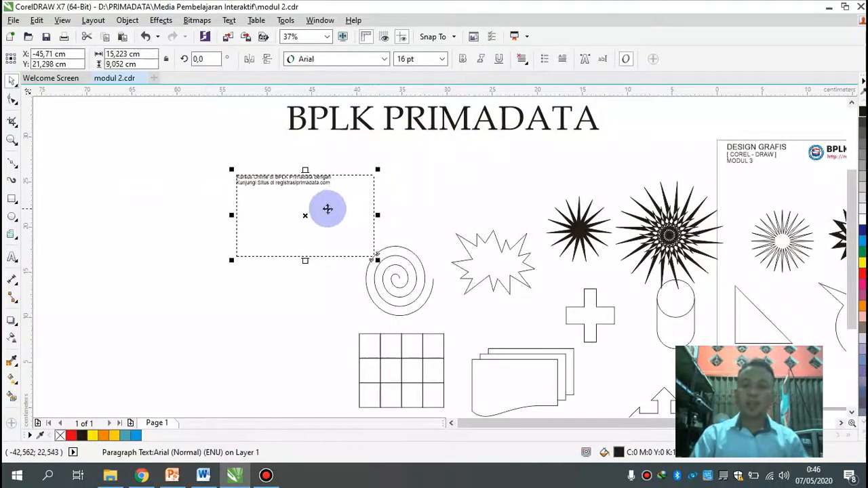
pyautogui.moveTo(337, 210); pyautogui.dragTo(332, 227)
pyautogui.moveTo(276, 227); pyautogui.dragTo(278, 231)
pyautogui.moveTo(262, 277); pyautogui.dragTo(258, 308)
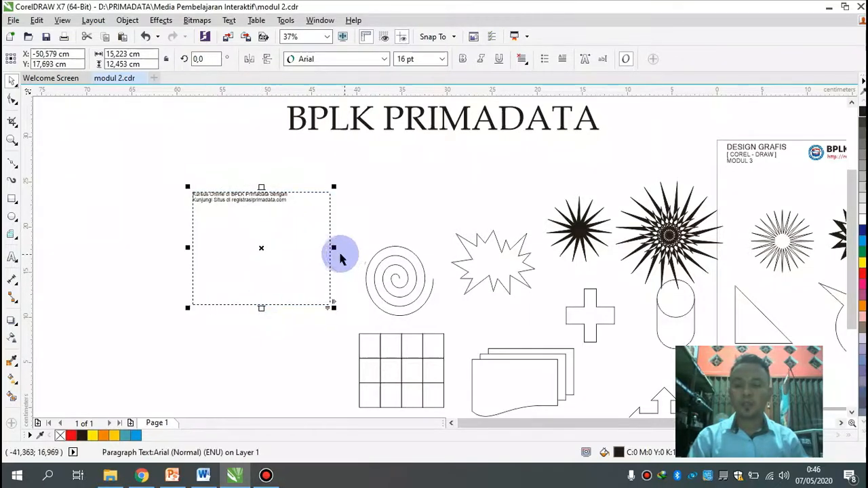
pyautogui.moveTo(333, 247); pyautogui.dragTo(314, 245)
pyautogui.click(290, 213)
pyautogui.click(275, 236)
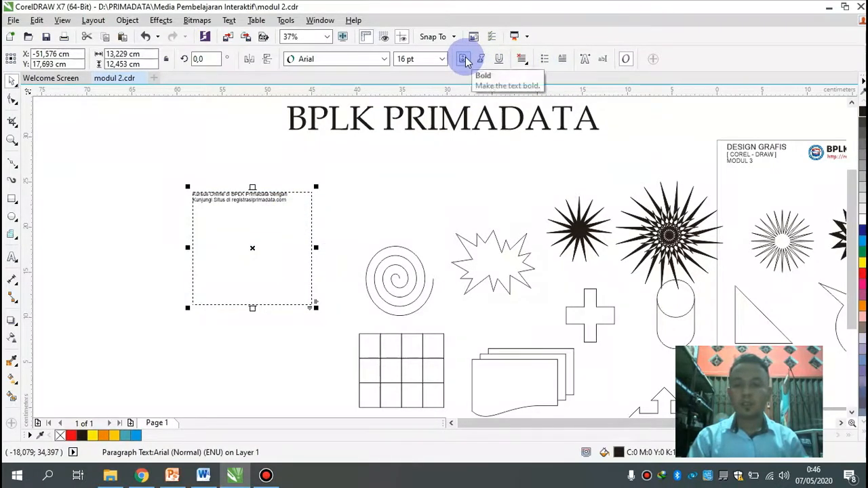
# Make the paragraph text bold, italic and underlined, and align it left
pyautogui.click(467, 60)
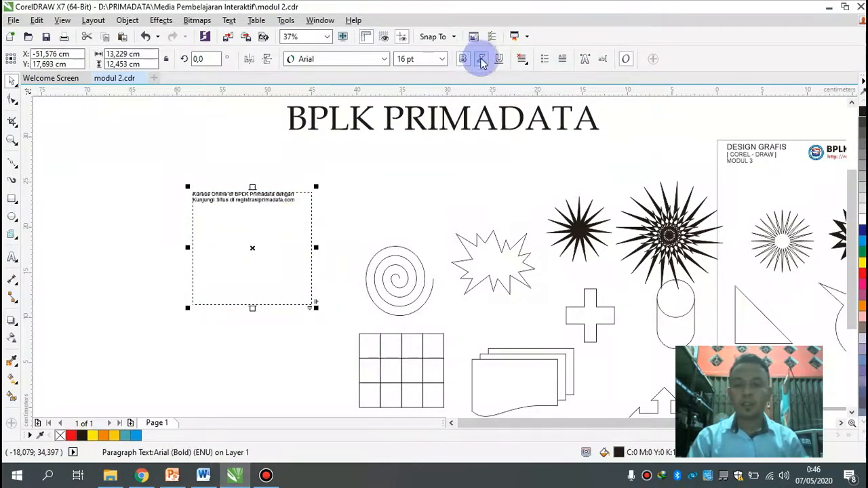
pyautogui.click(522, 61)
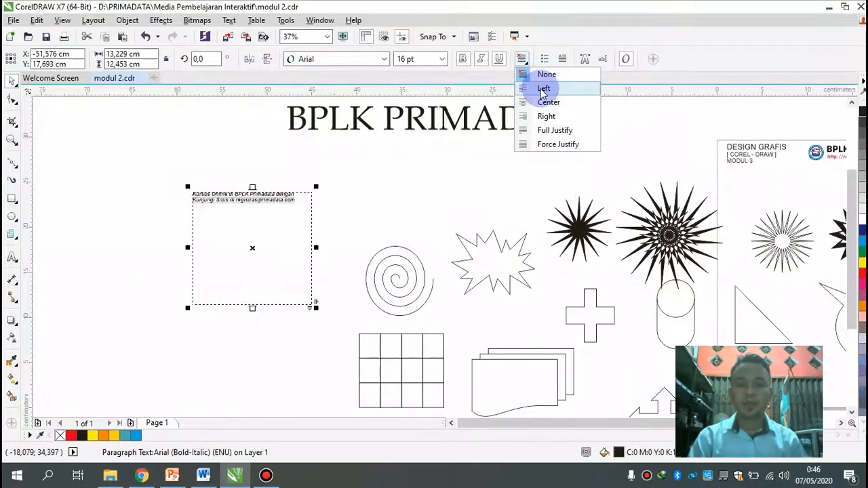
pyautogui.click(542, 88)
pyautogui.click(533, 62)
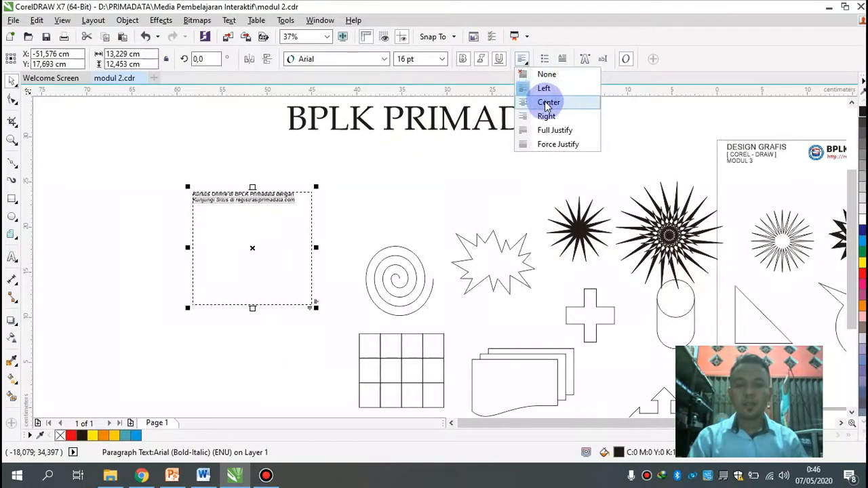